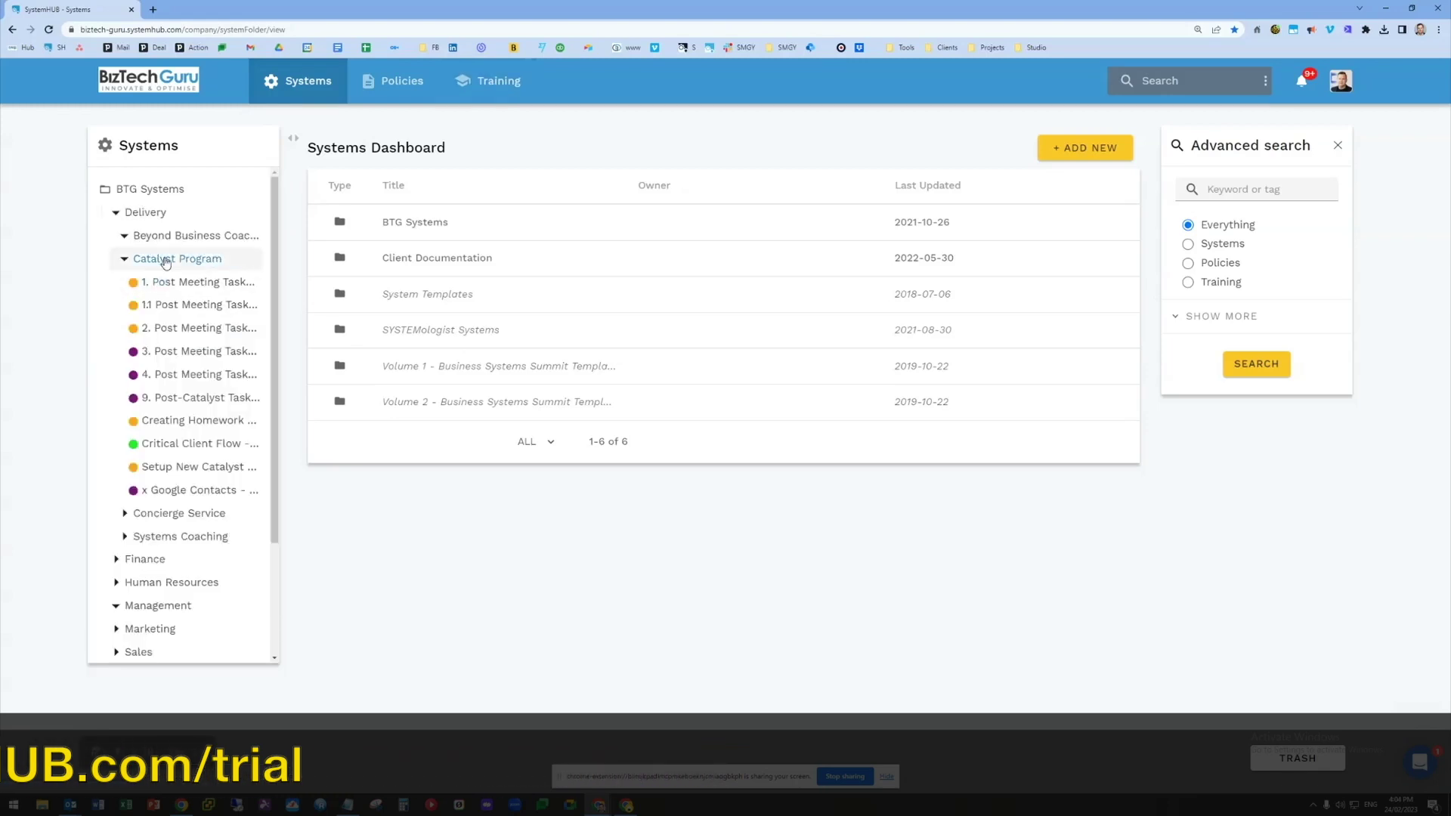
Open the Catalyst Program folder under BTG Systems » Delivery to list its 10 systems
left_click(165, 260)
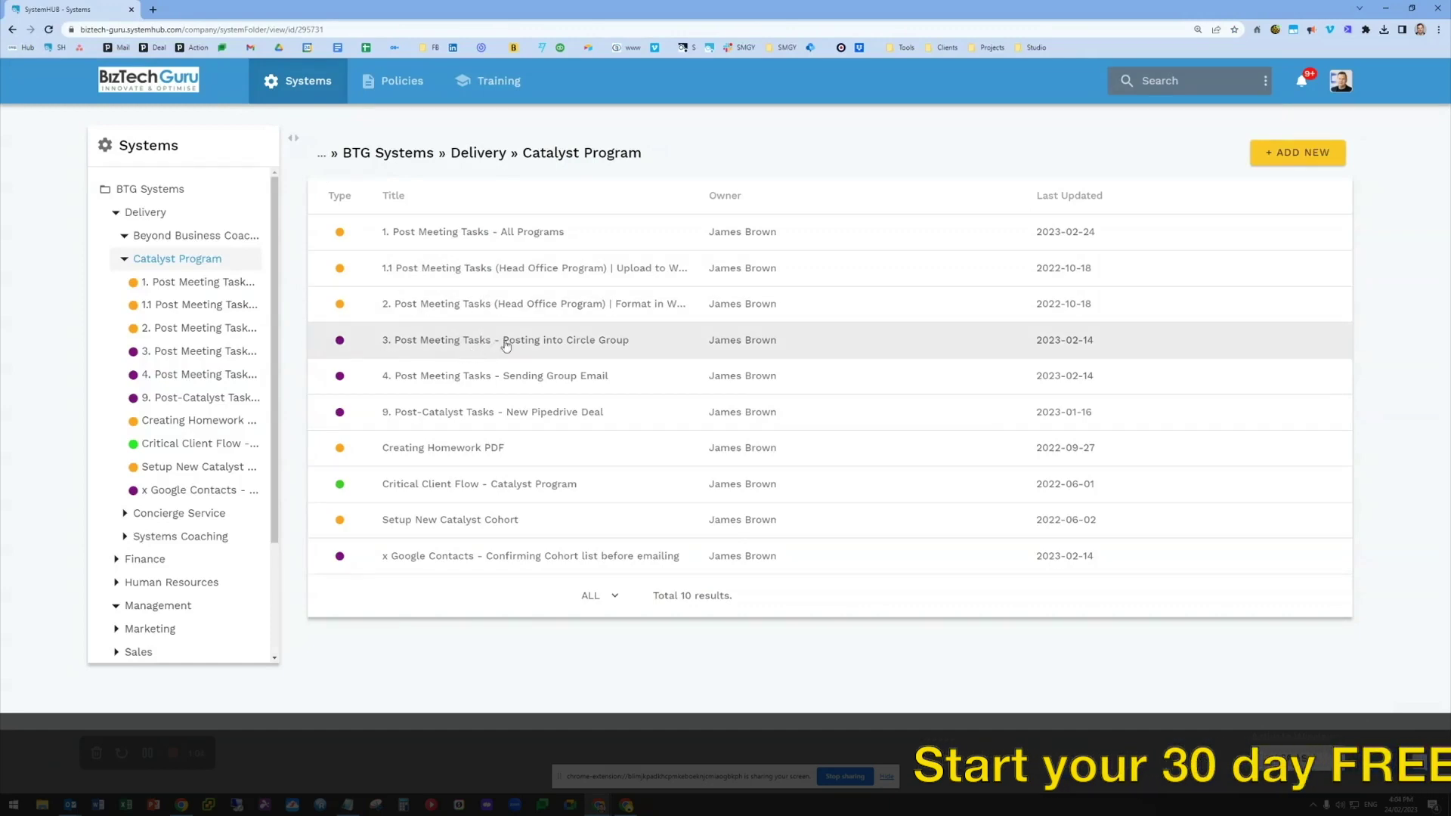
left_click(1299, 155)
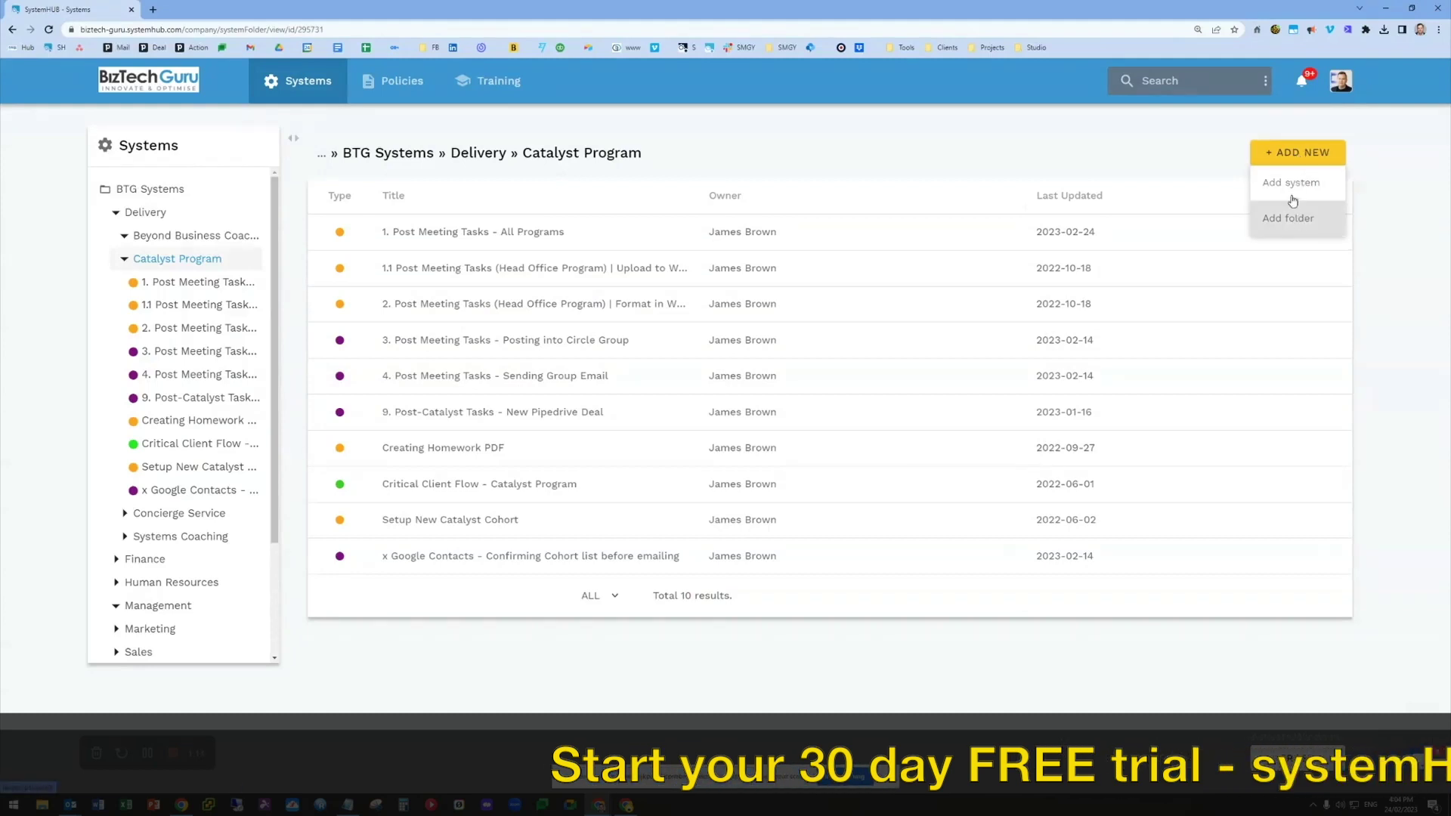
Create a new system titled '5. TEST' in the Catalyst Program folder
left_click(1291, 185)
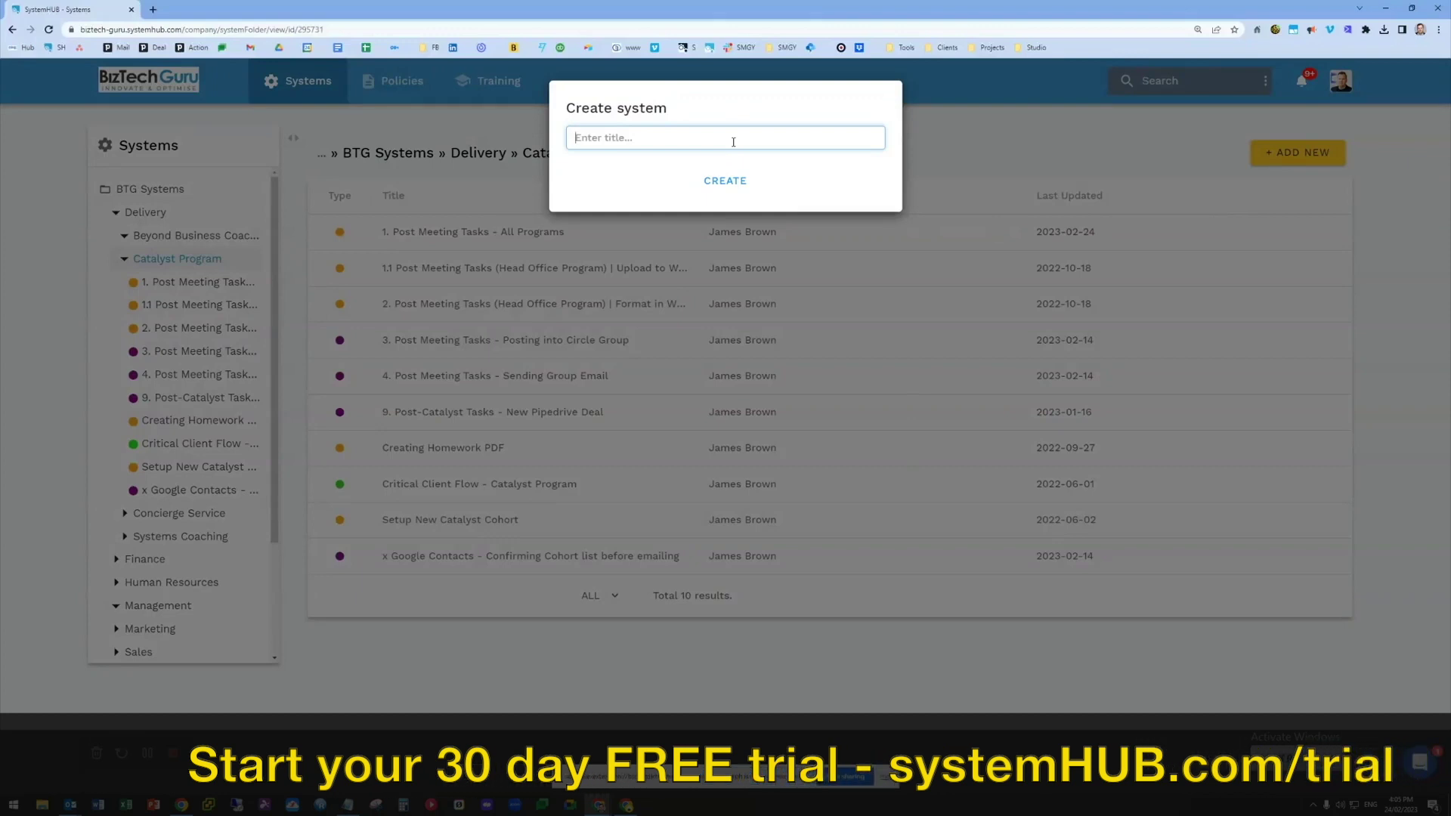
type("5. ")
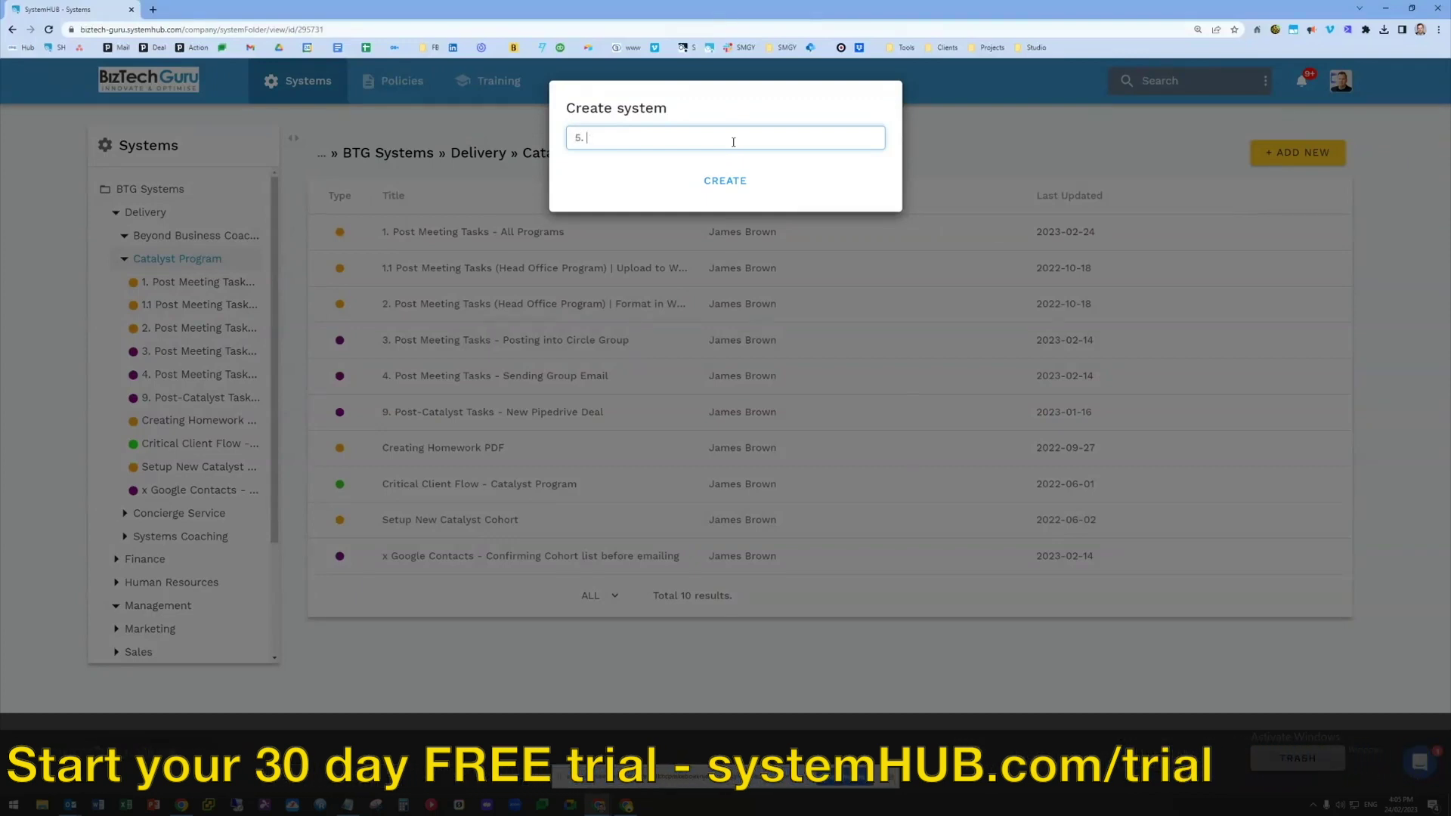
type("TEST")
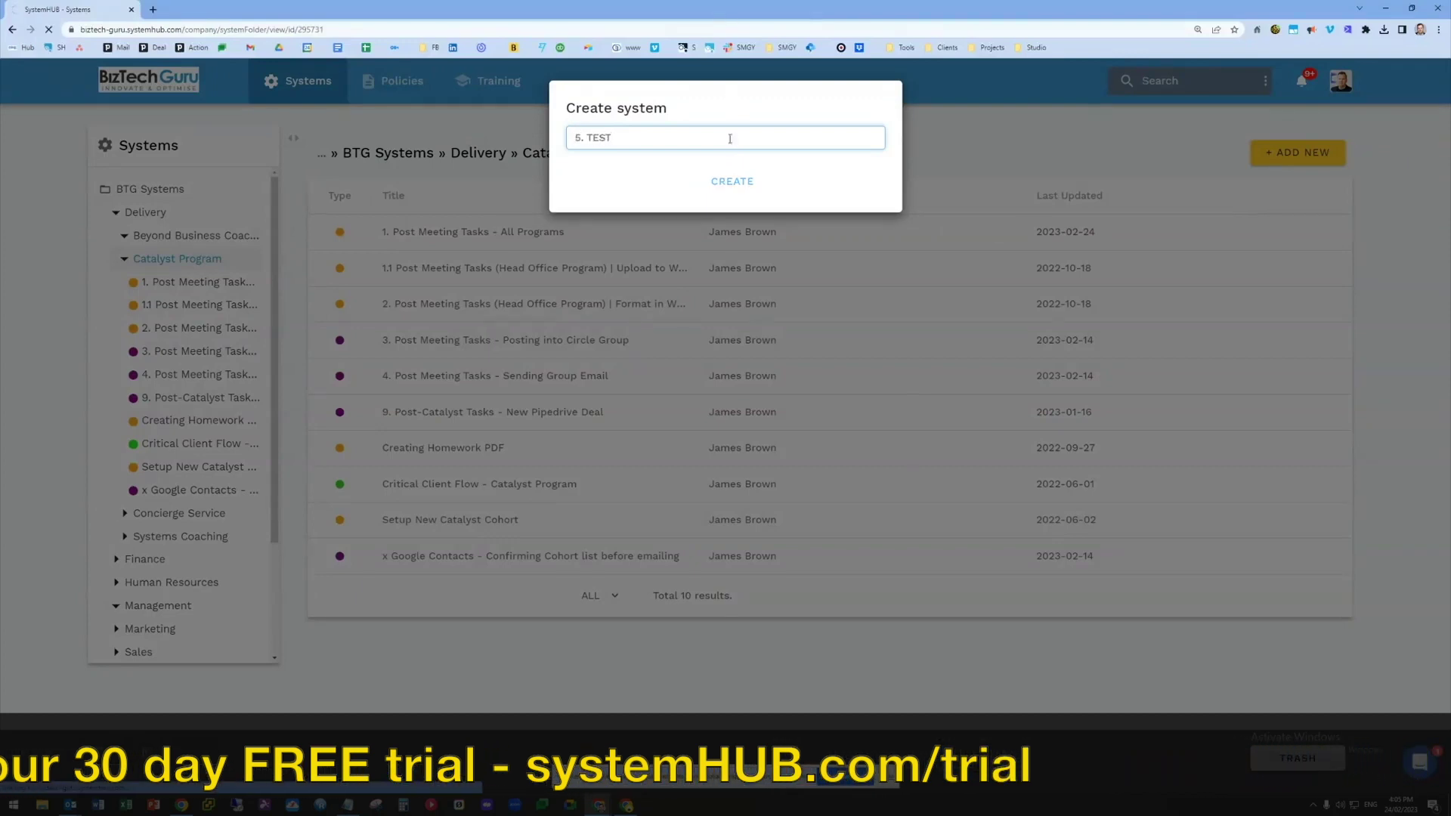
left_click(741, 179)
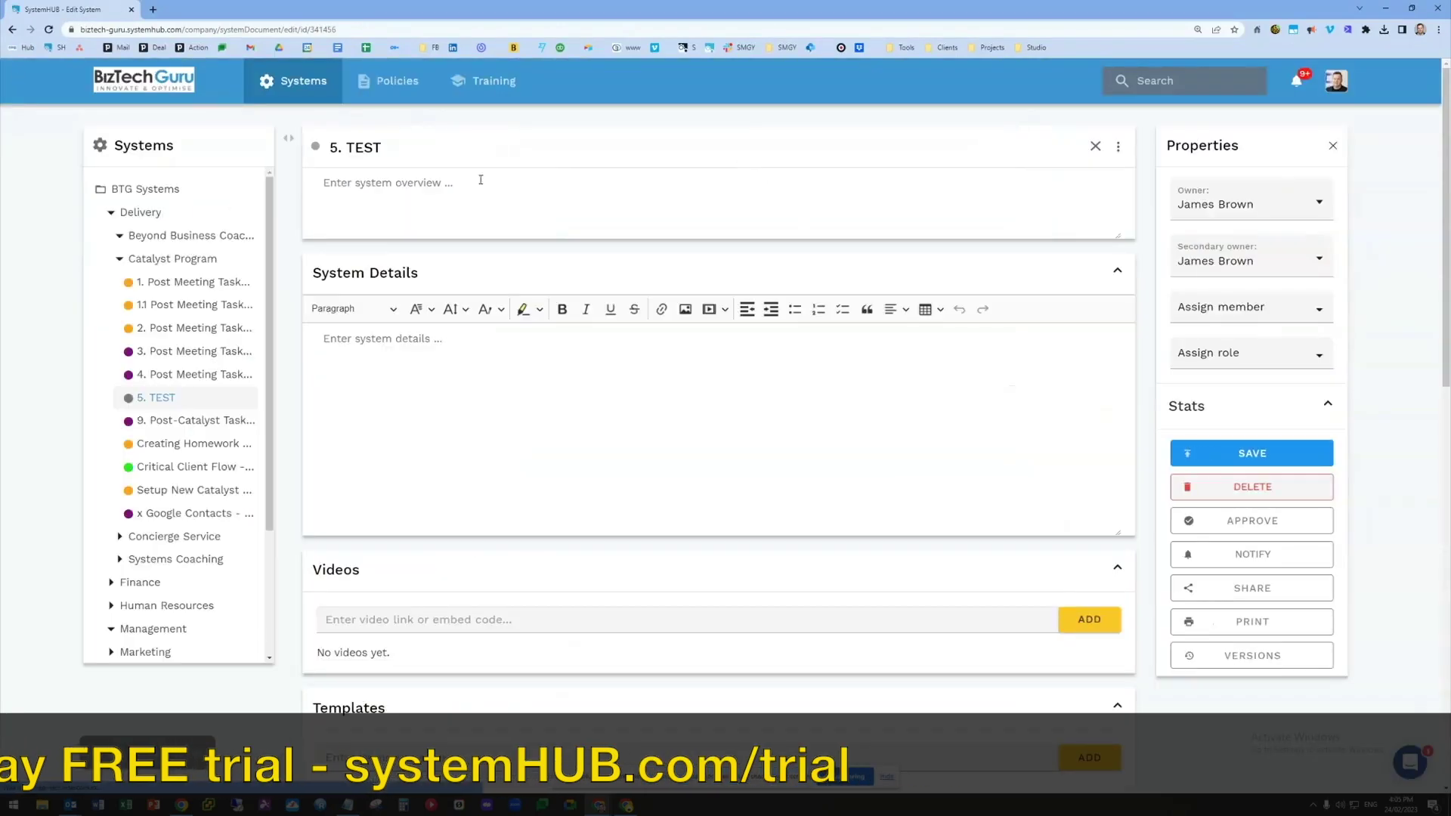
Place the cursor in the overview and System Details editors, then scroll down to Templates
left_click(340, 182)
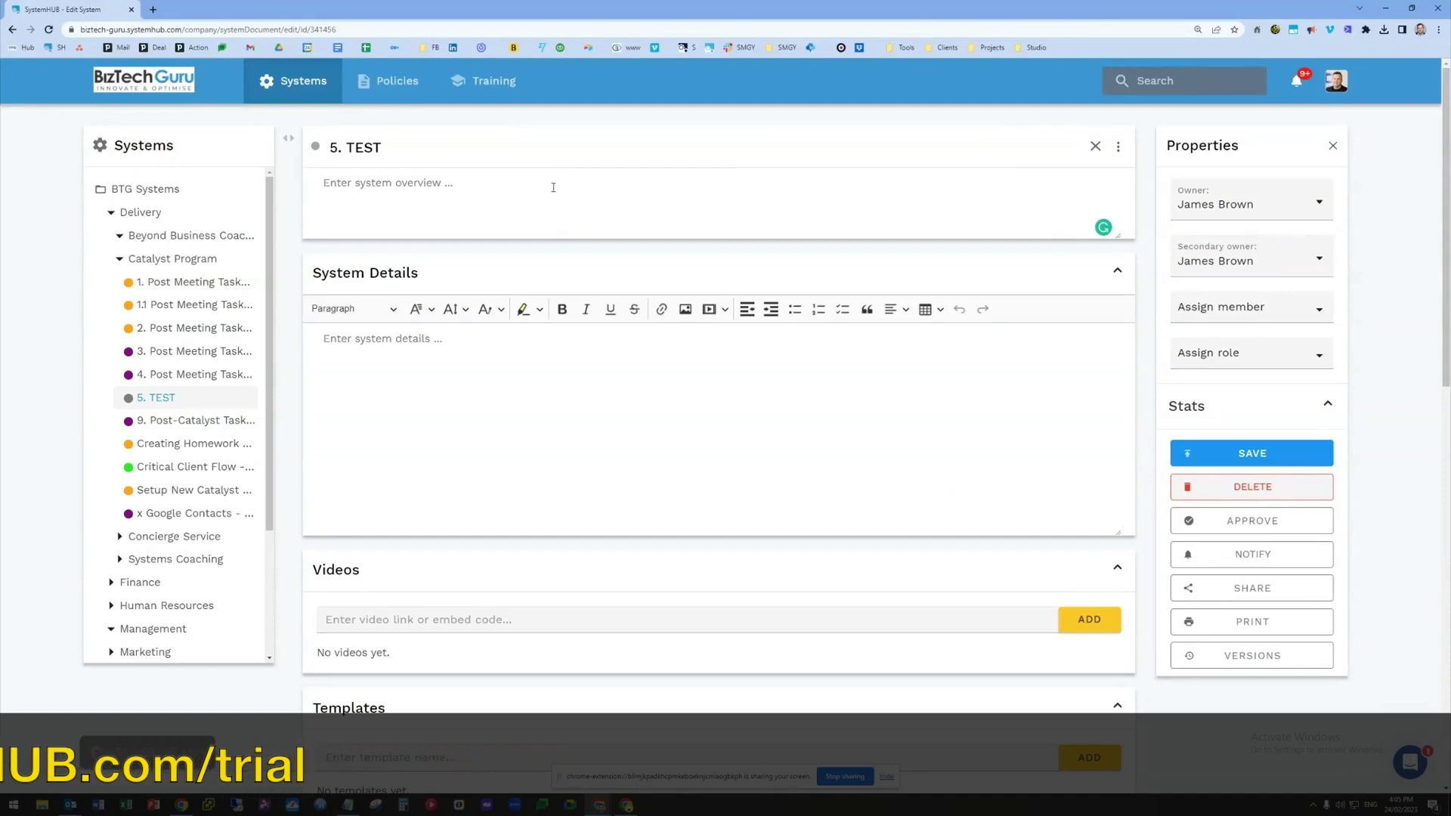
scroll(468, 219, "down", 2)
left_click(366, 225)
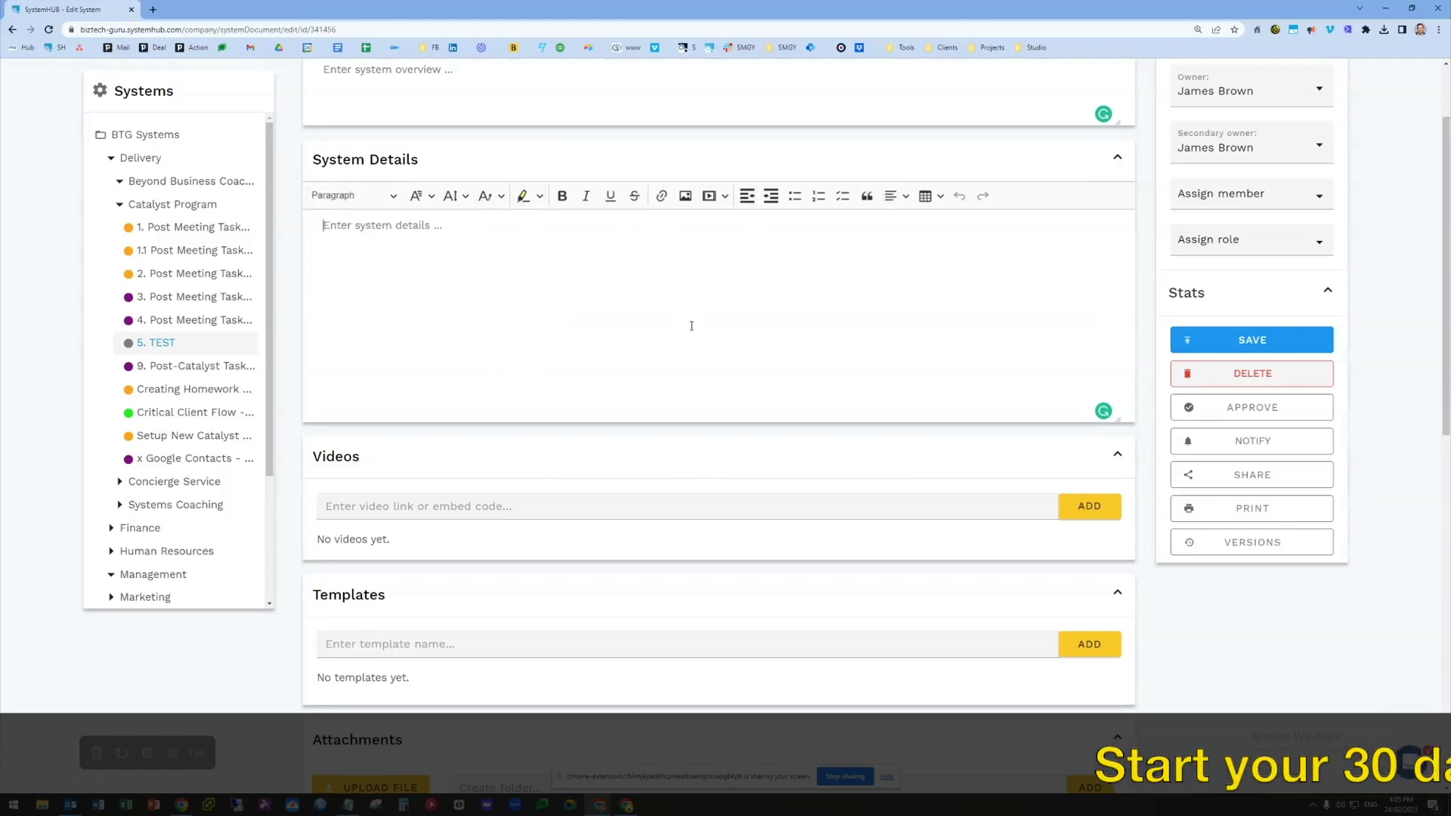
scroll(485, 283, "down", 3)
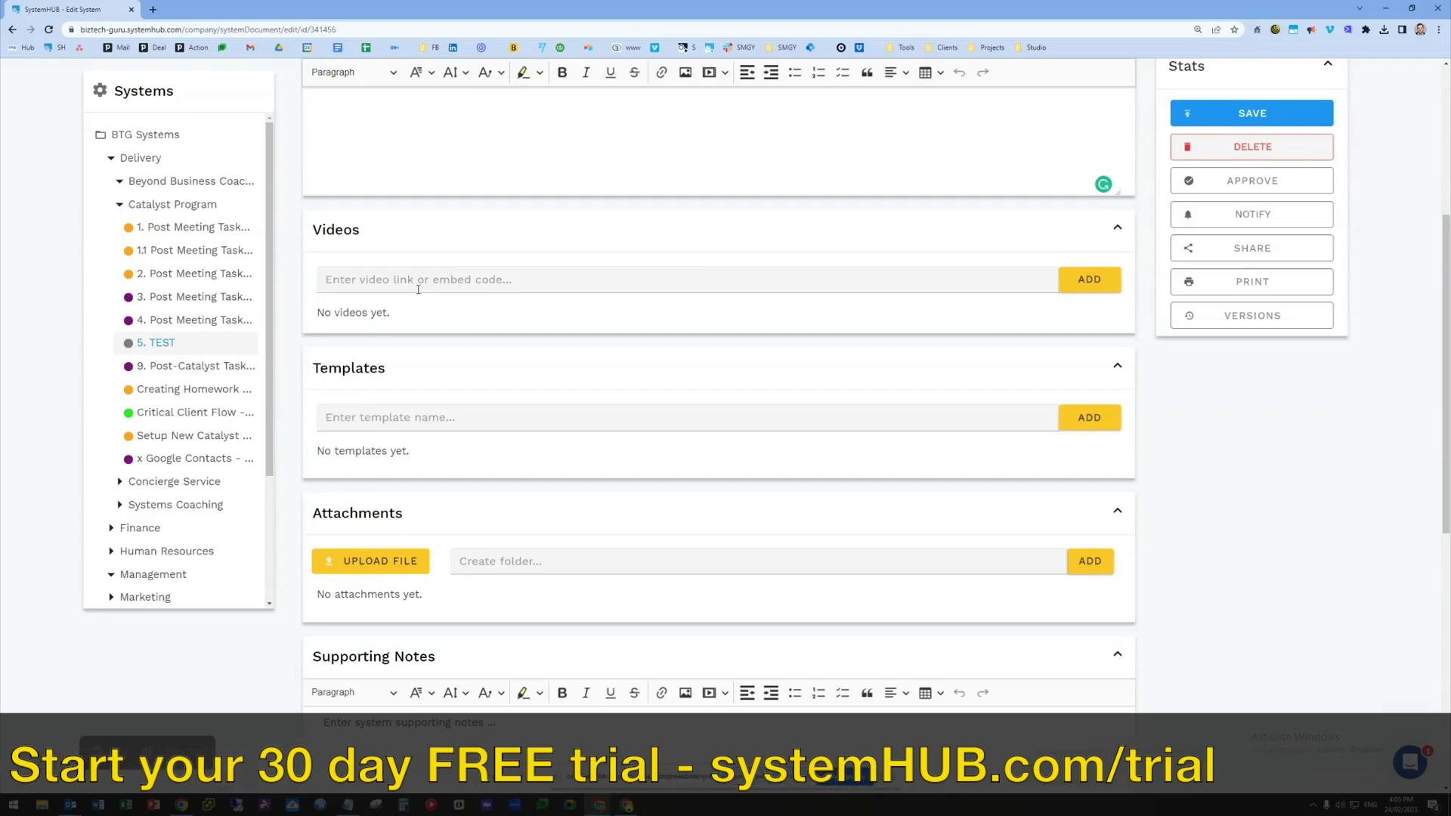
scroll(461, 321, "down", 1)
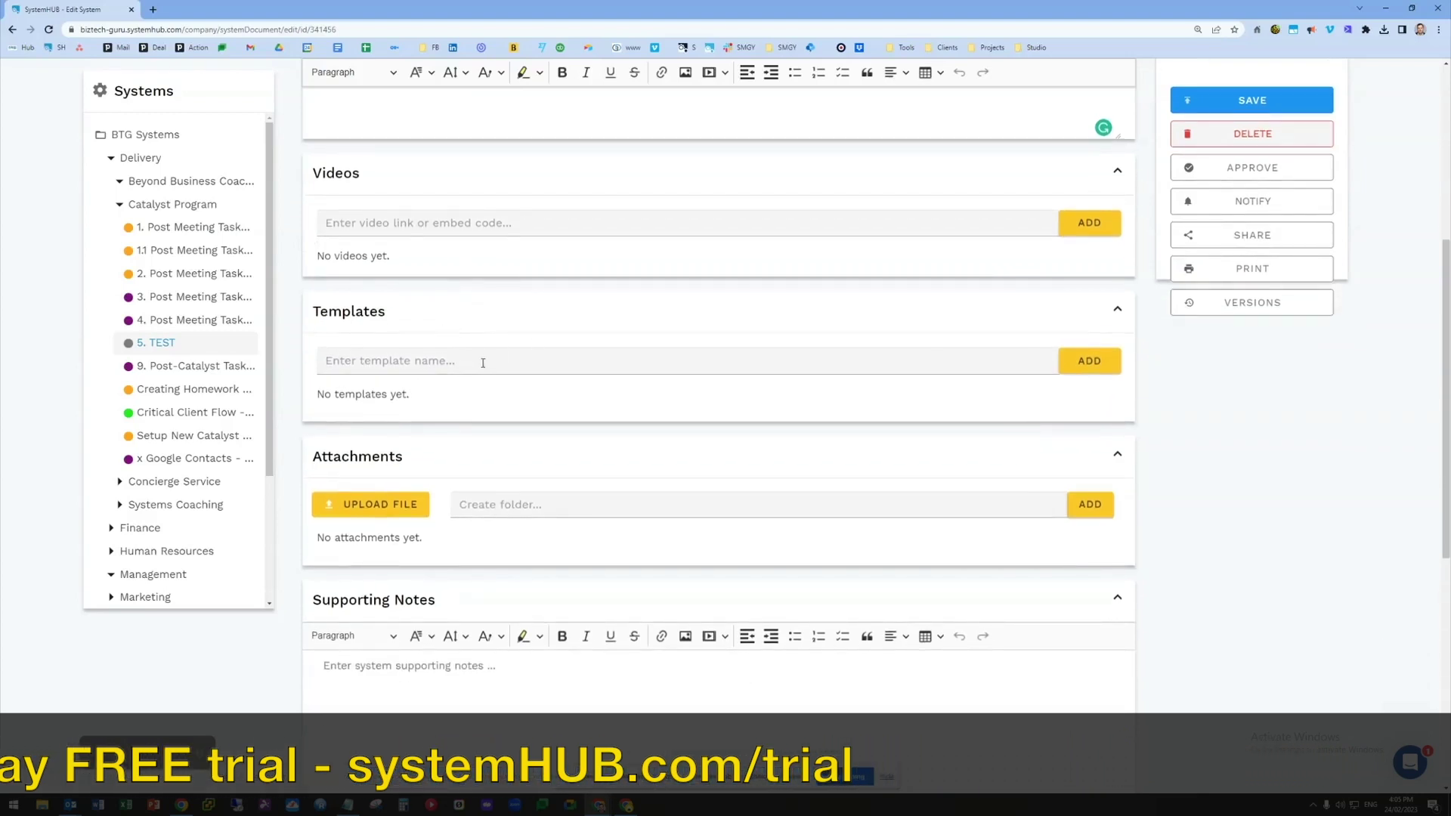
Add a template named 'TEST' and scroll through the rest of the system page
type("TEST")
key("Return")
scroll(437, 479, "down", 3)
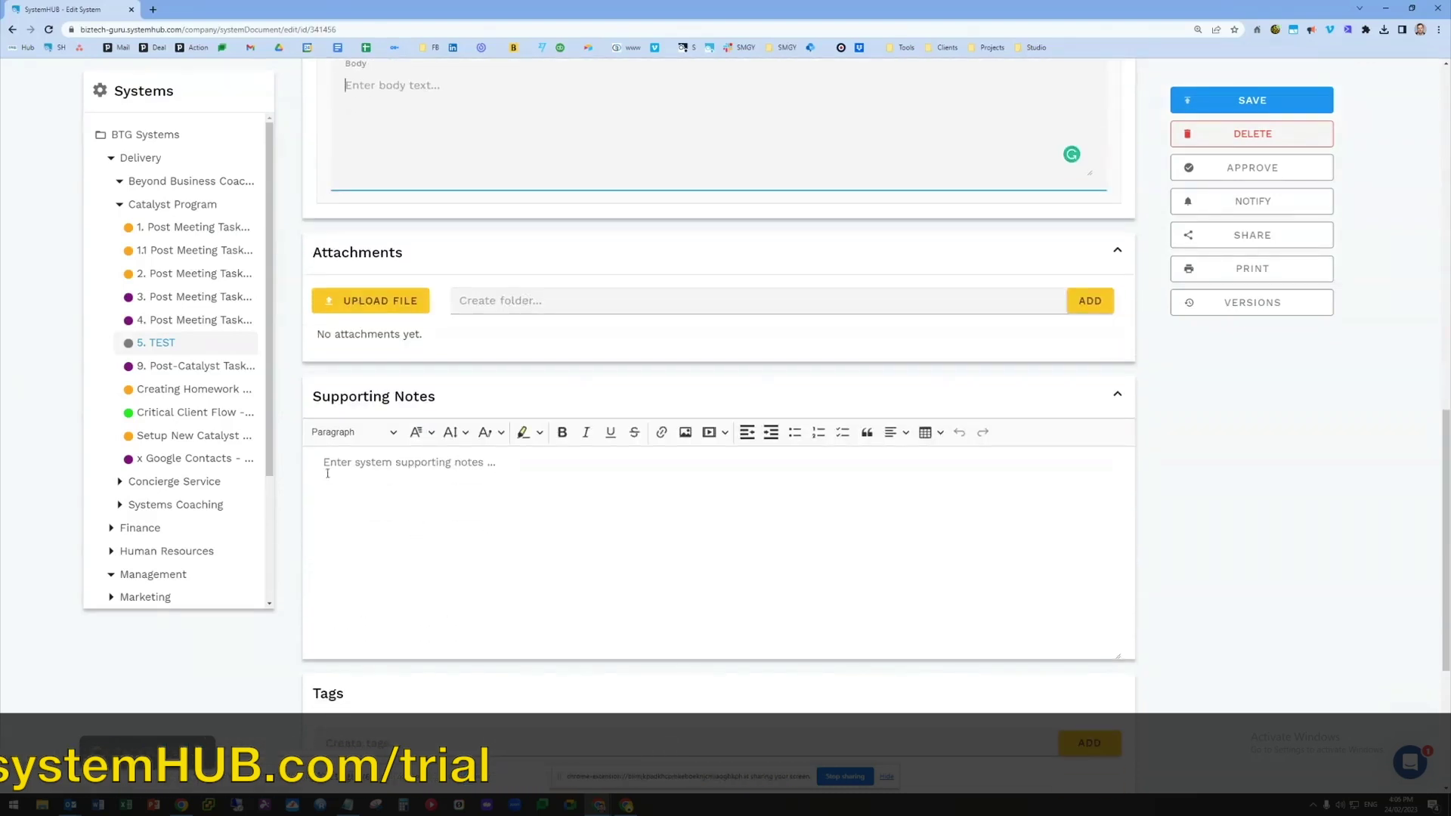
scroll(427, 476, "down", 2)
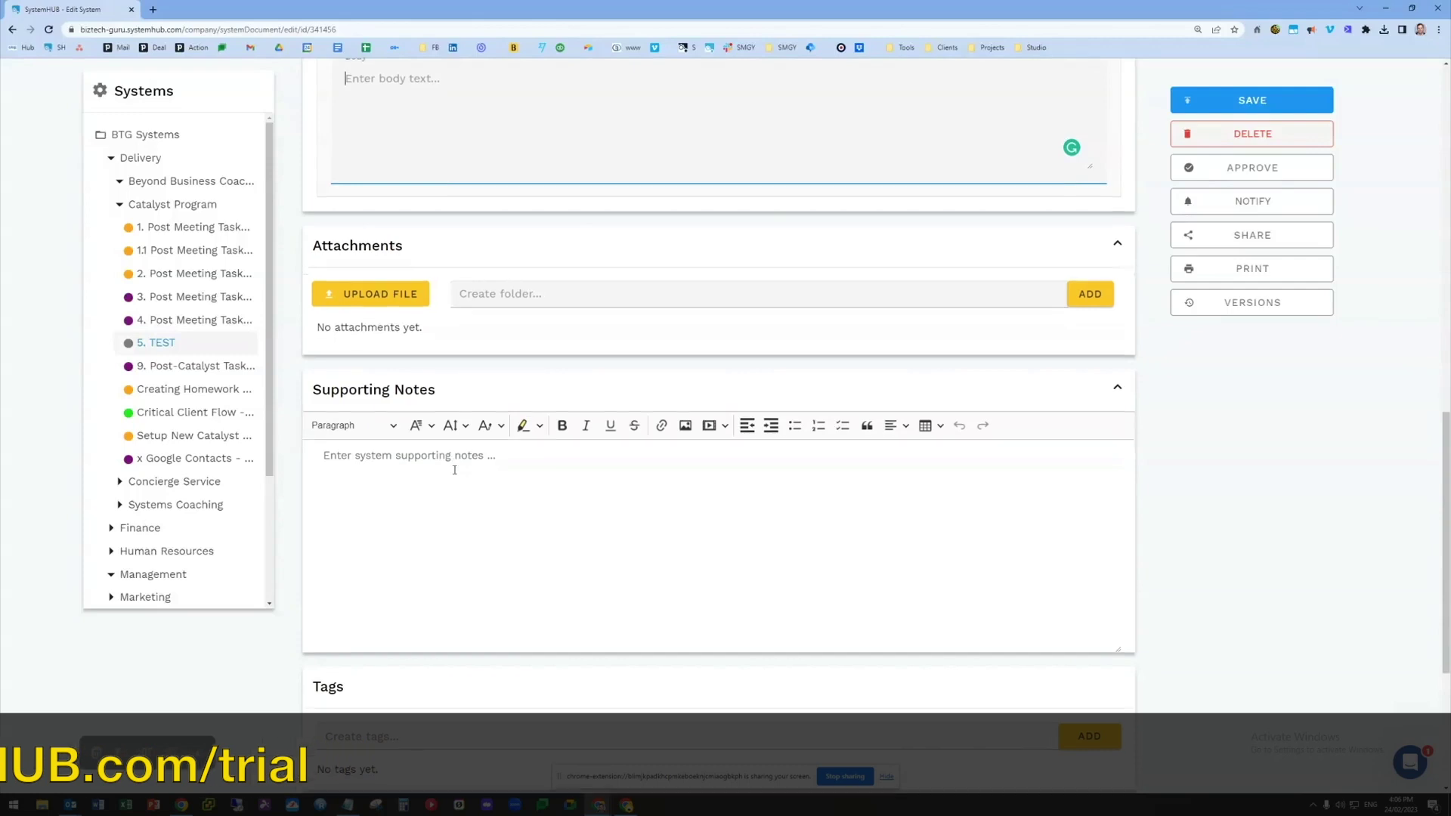
scroll(408, 577, "down", 2)
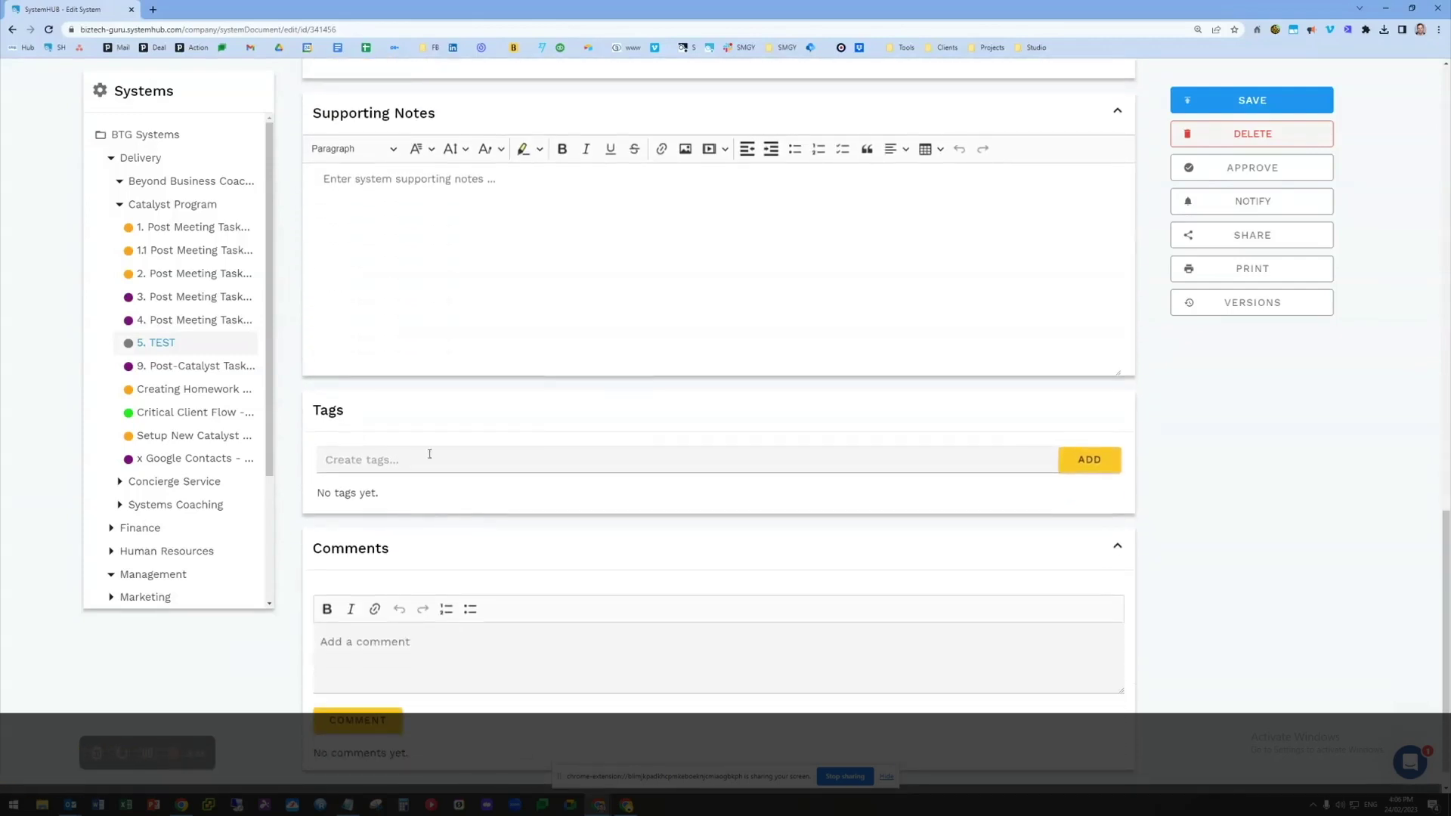
scroll(541, 505, "down", 1)
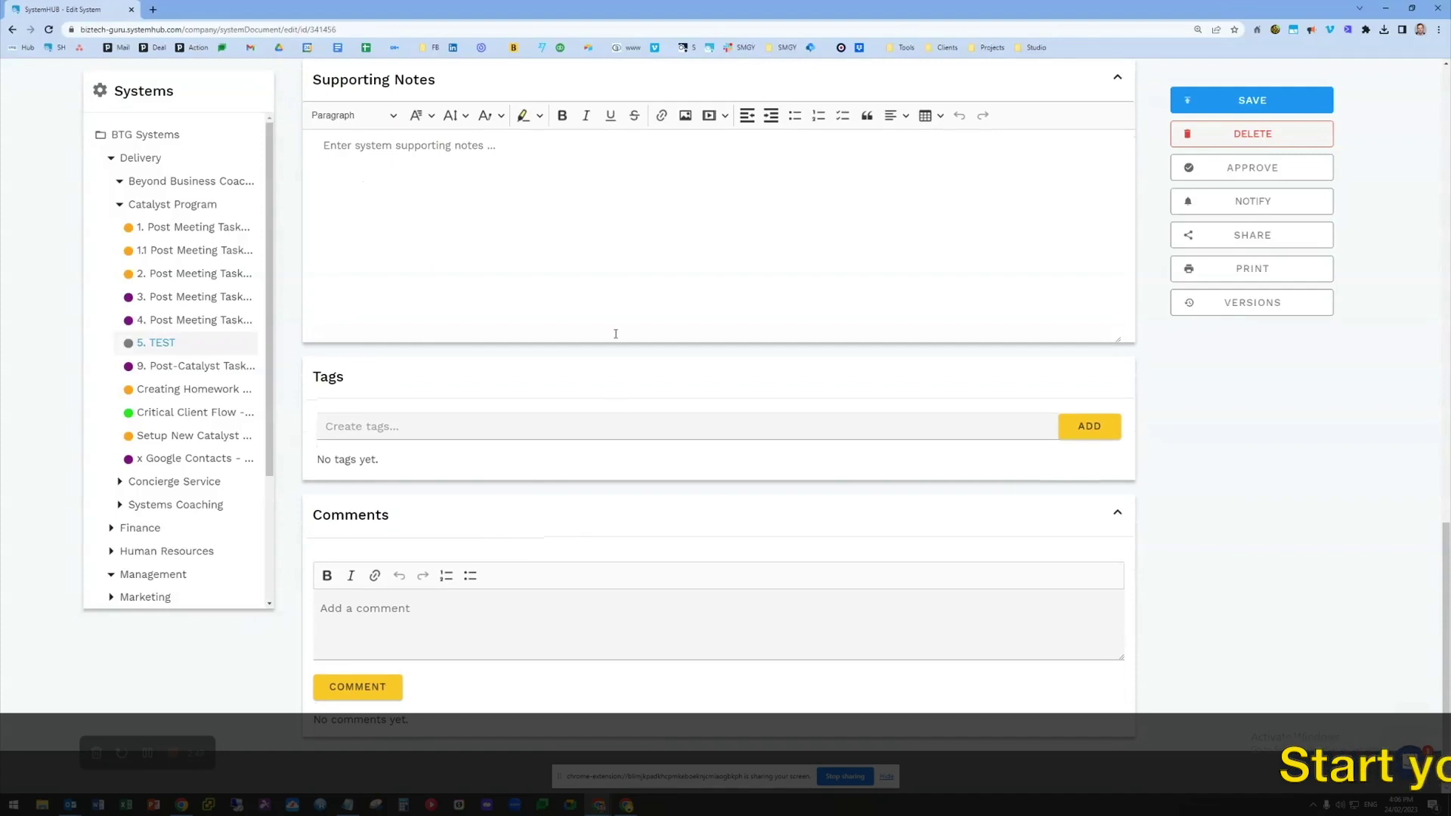
scroll(1287, 189, "up", 10)
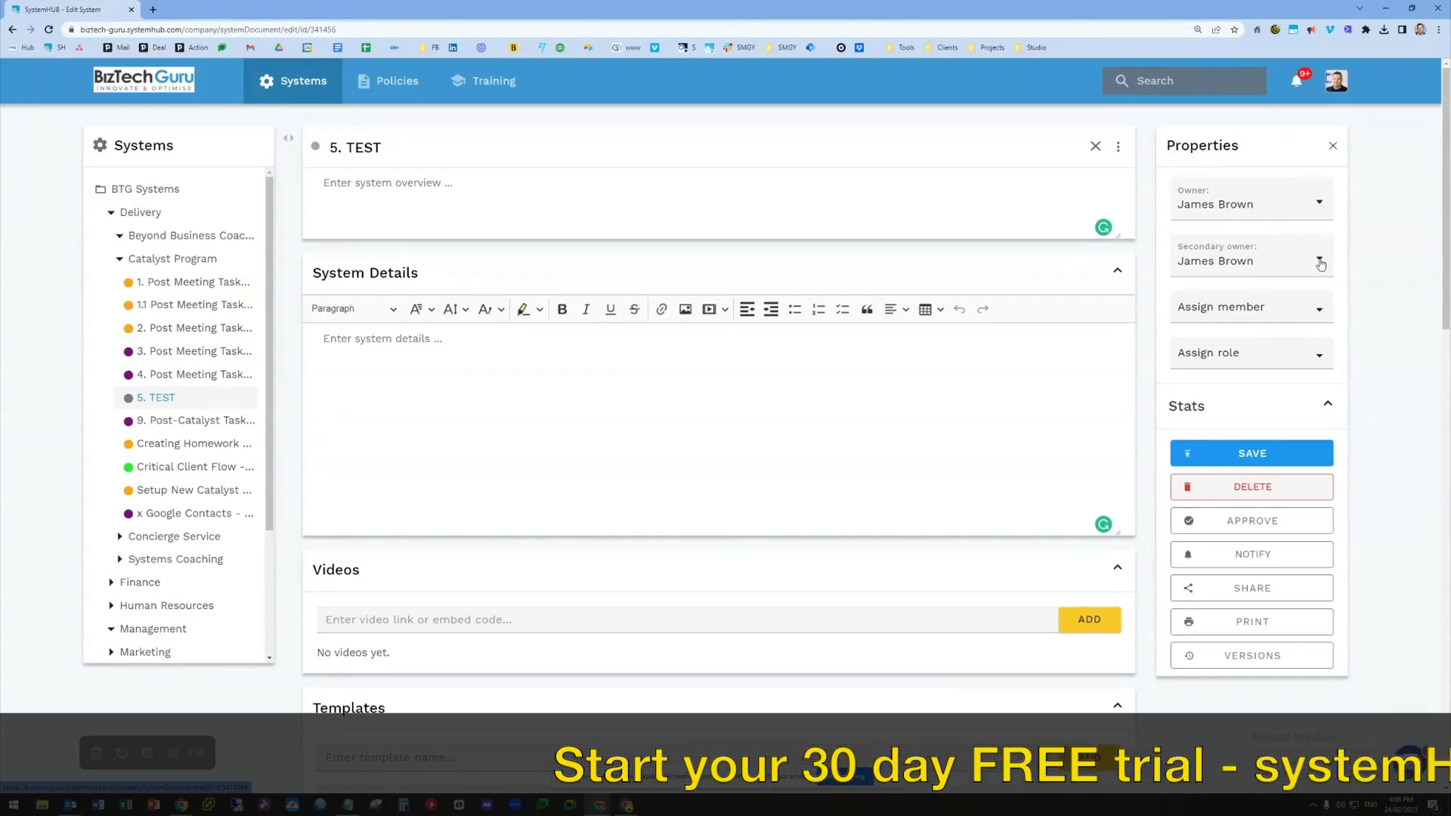
Set the 5. TEST system's status colour dot to red
scroll(1247, 454, "down", 2)
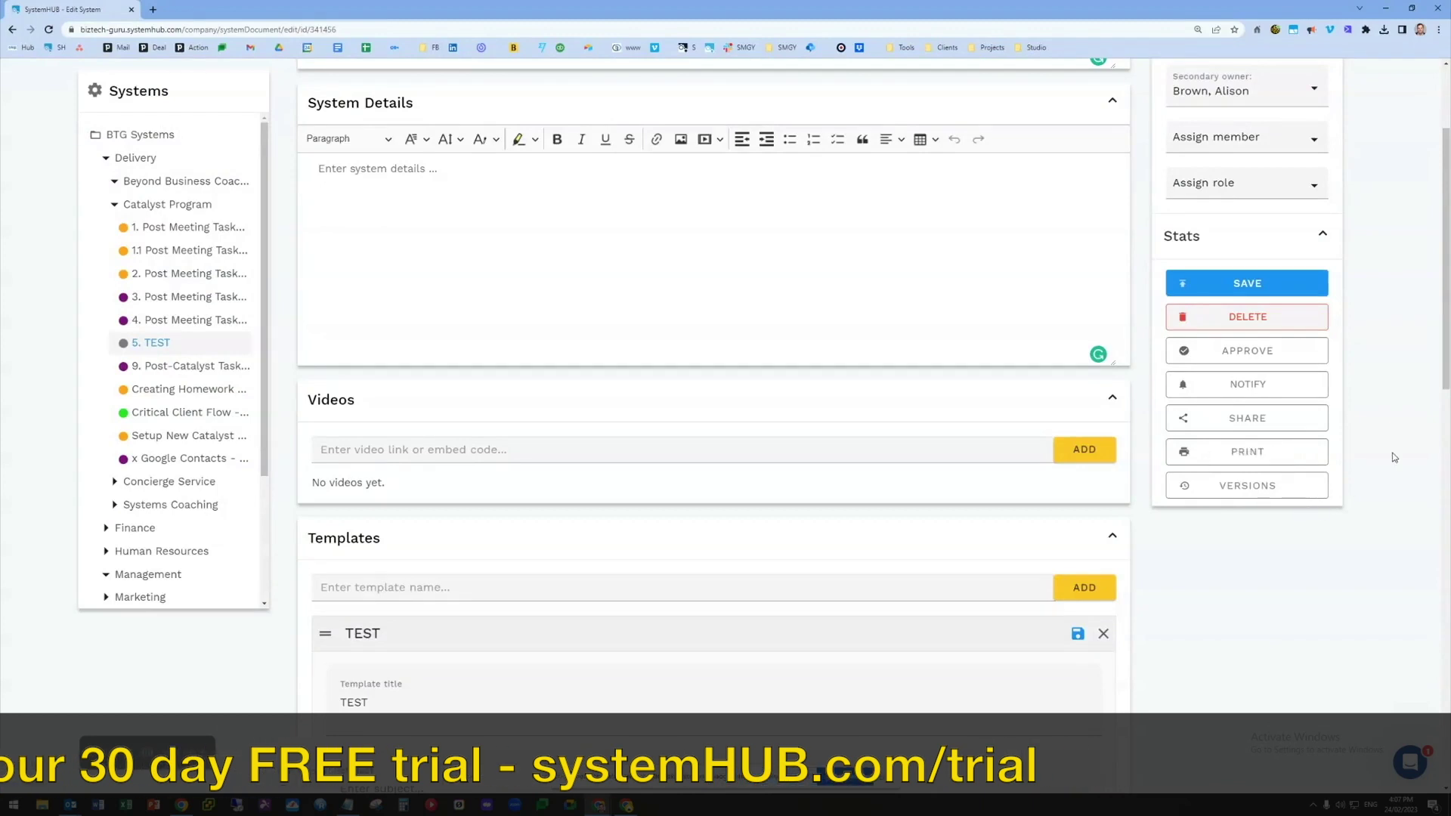
scroll(726, 378, "up", 3)
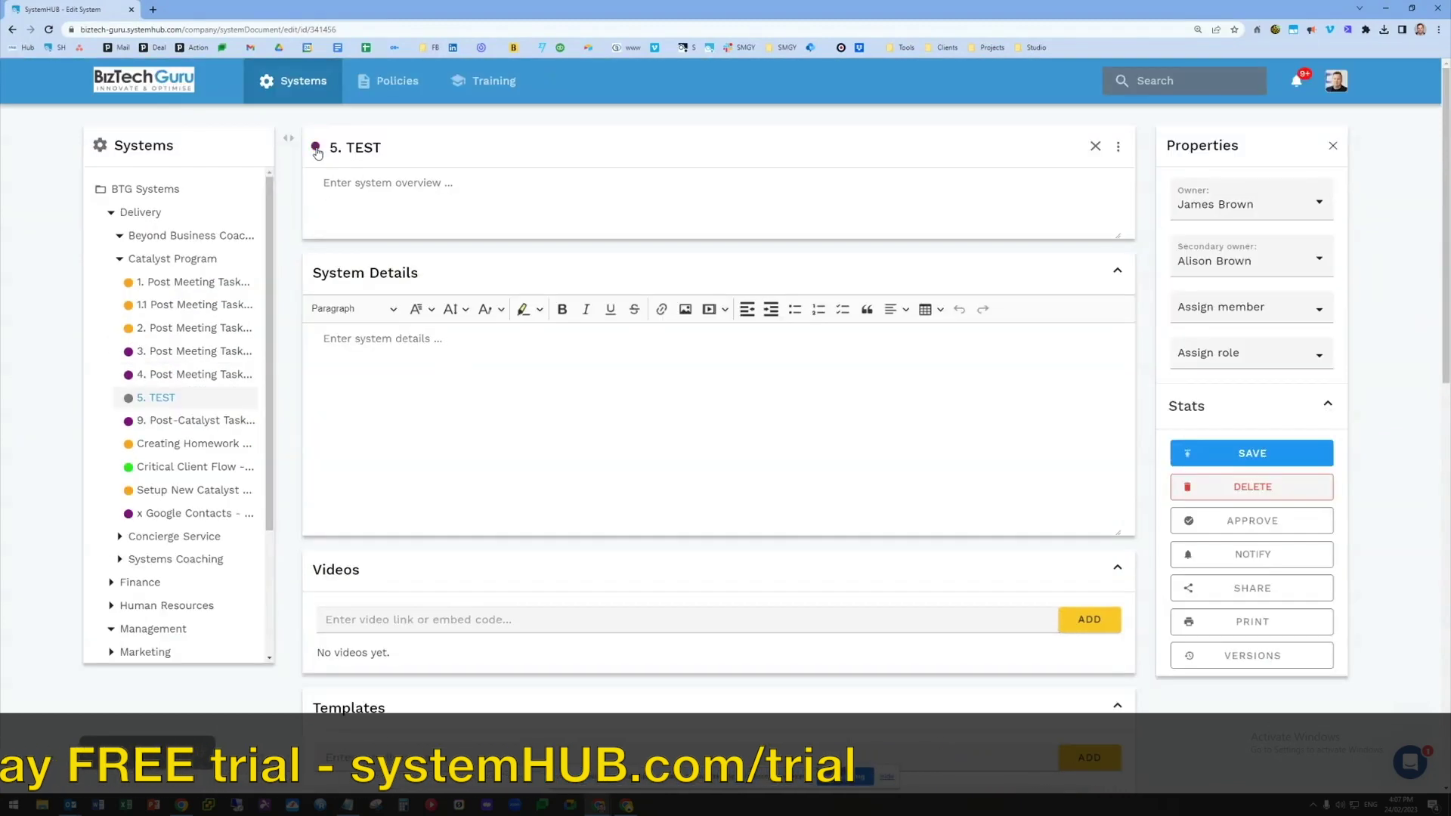
left_click(316, 146)
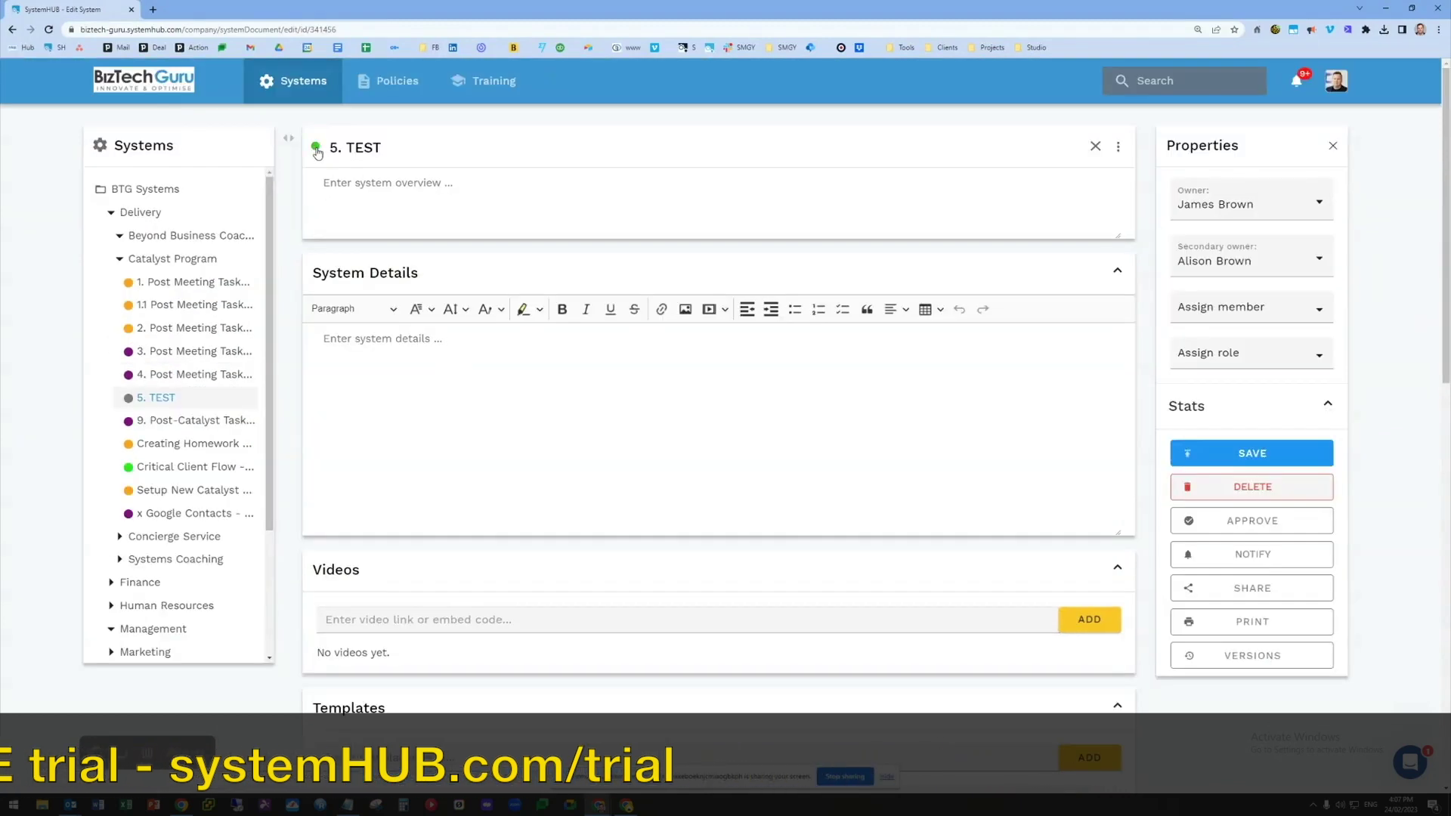
left_click(316, 146)
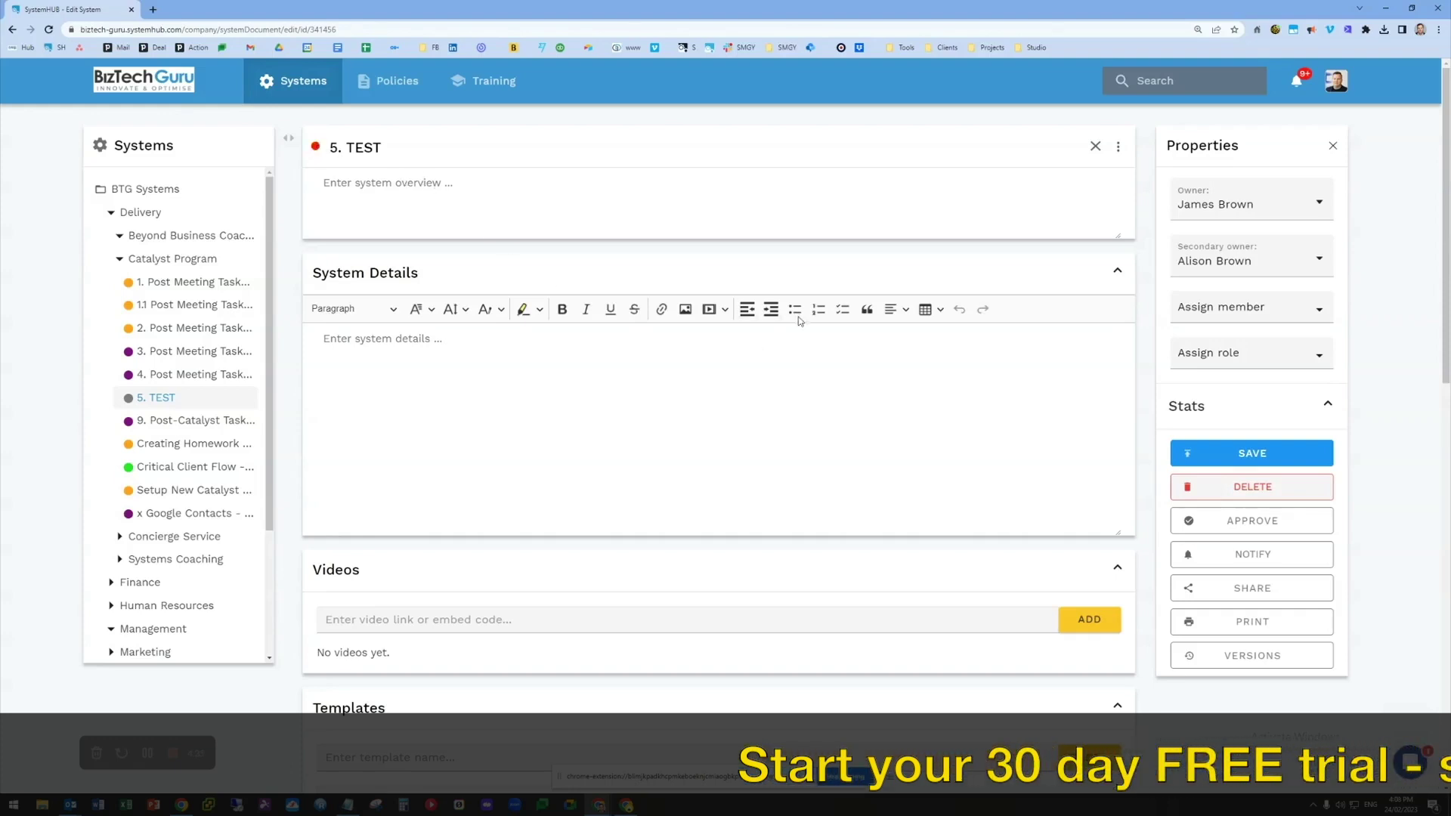
Save 5. TEST, draft the comment 'Hey - this is wrong', and show its properties
left_click(1229, 457)
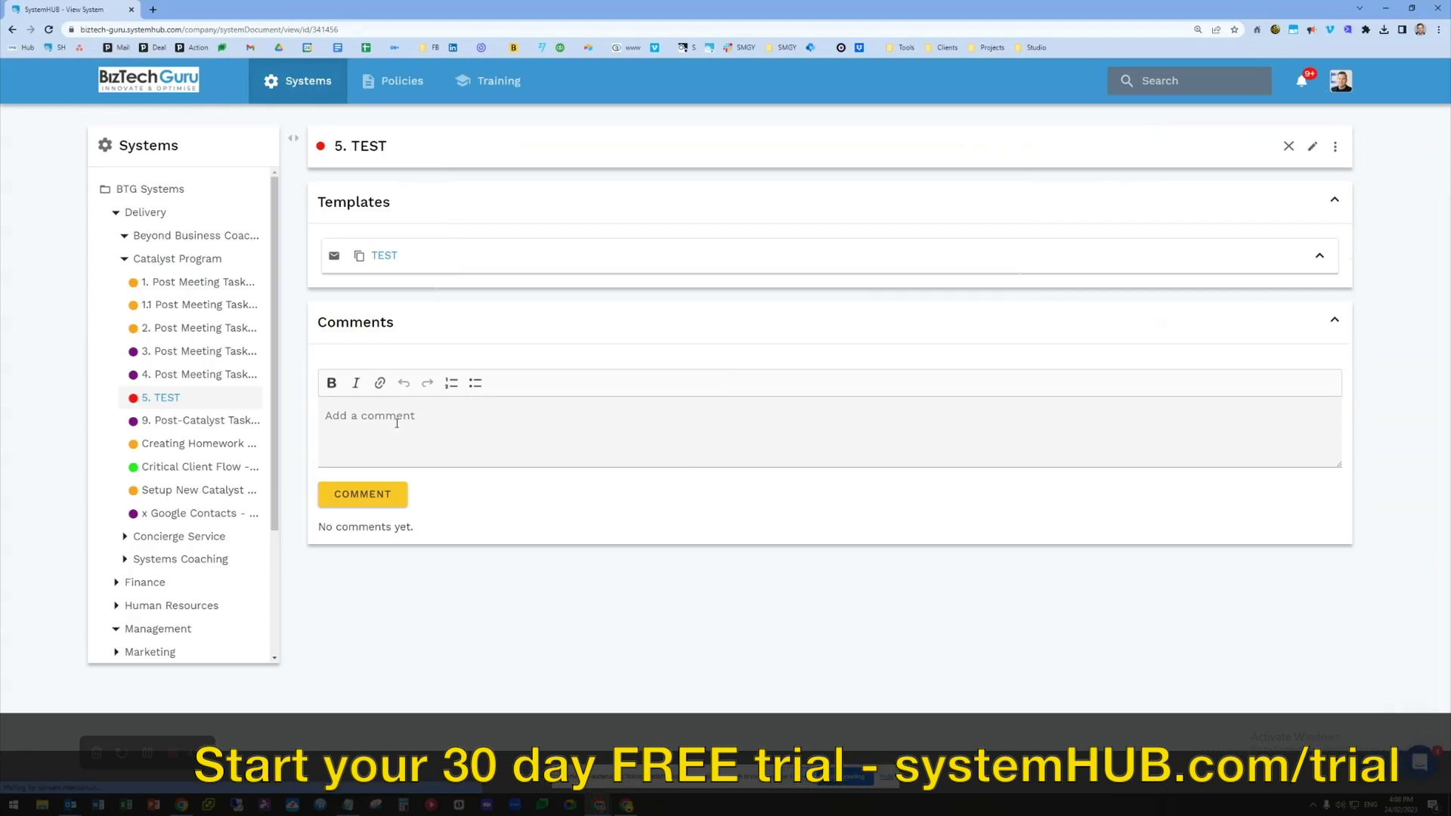
left_click(423, 418)
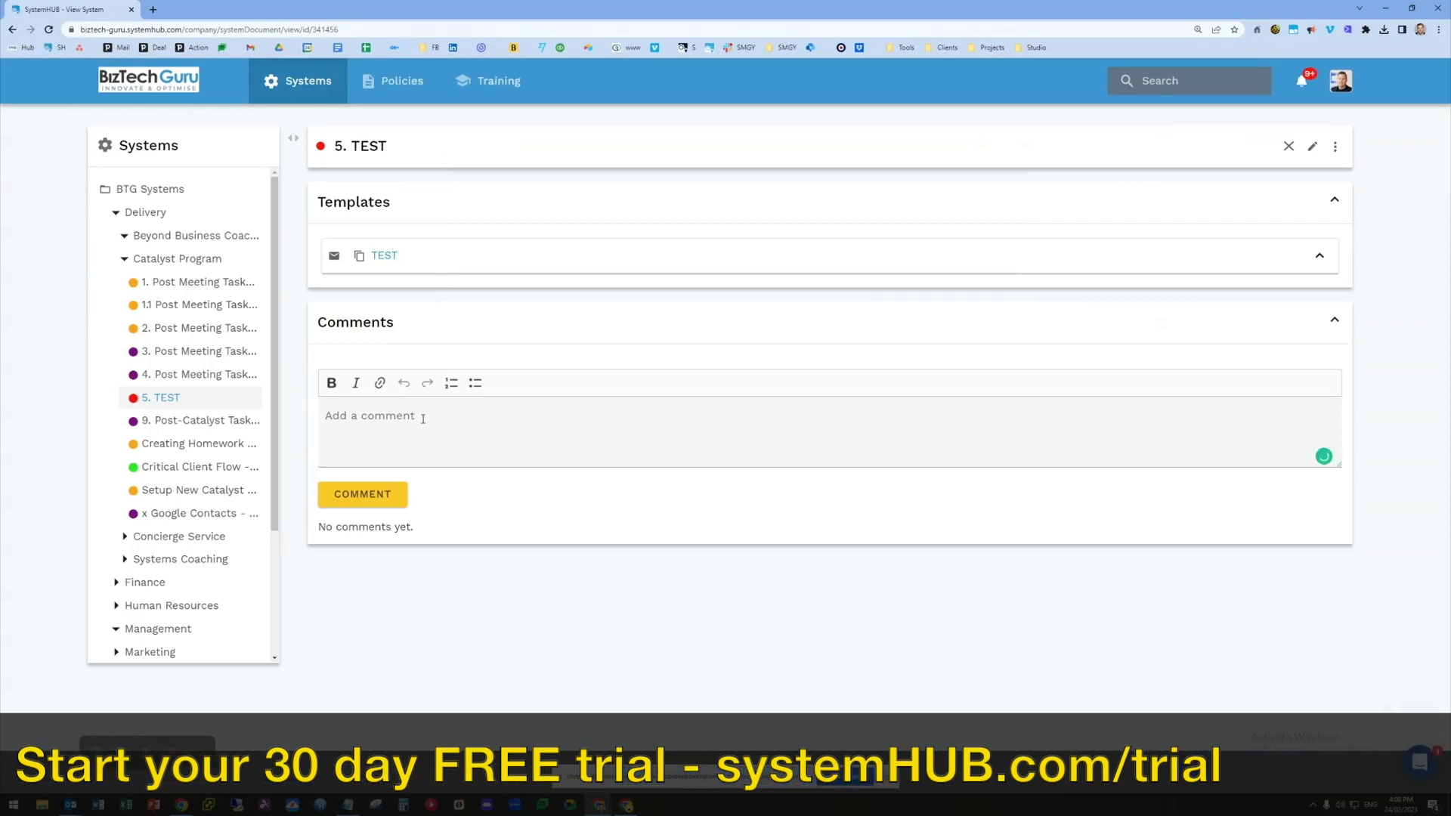
type("Hey - this i")
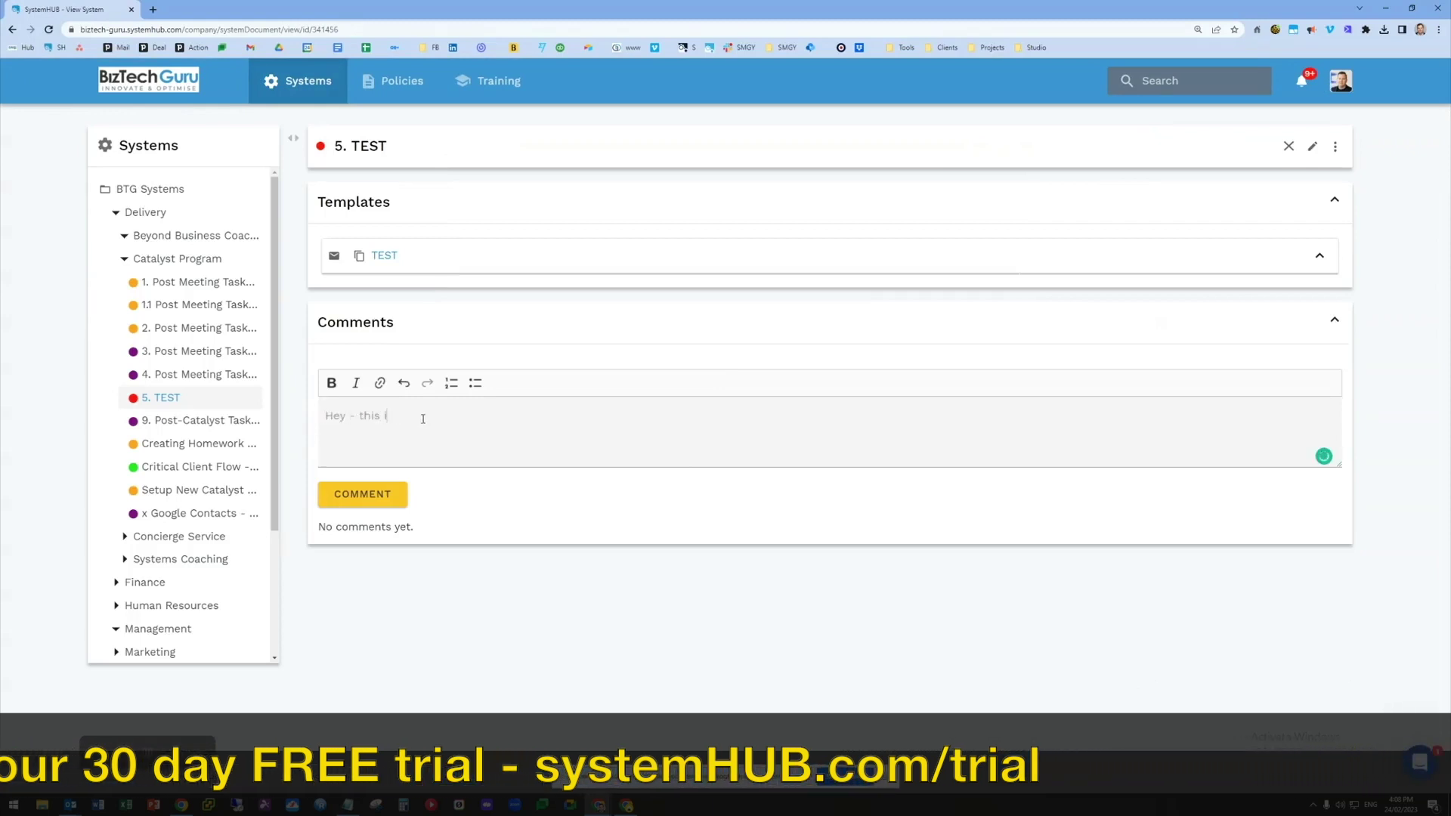
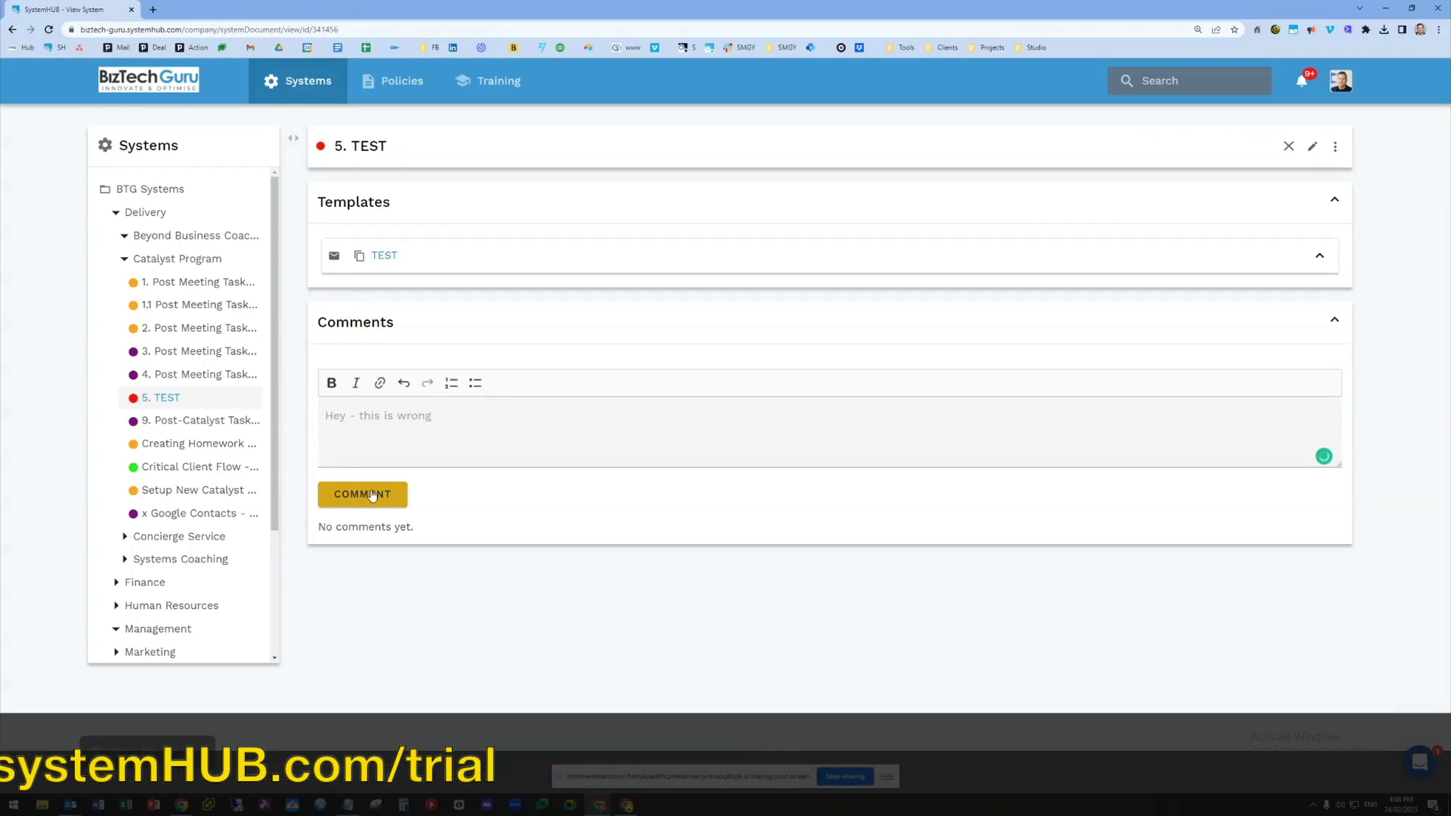
left_click(1335, 147)
Agree to the 5. TEST system's terms and confirm in the Agree to terms dialog
left_click(1260, 365)
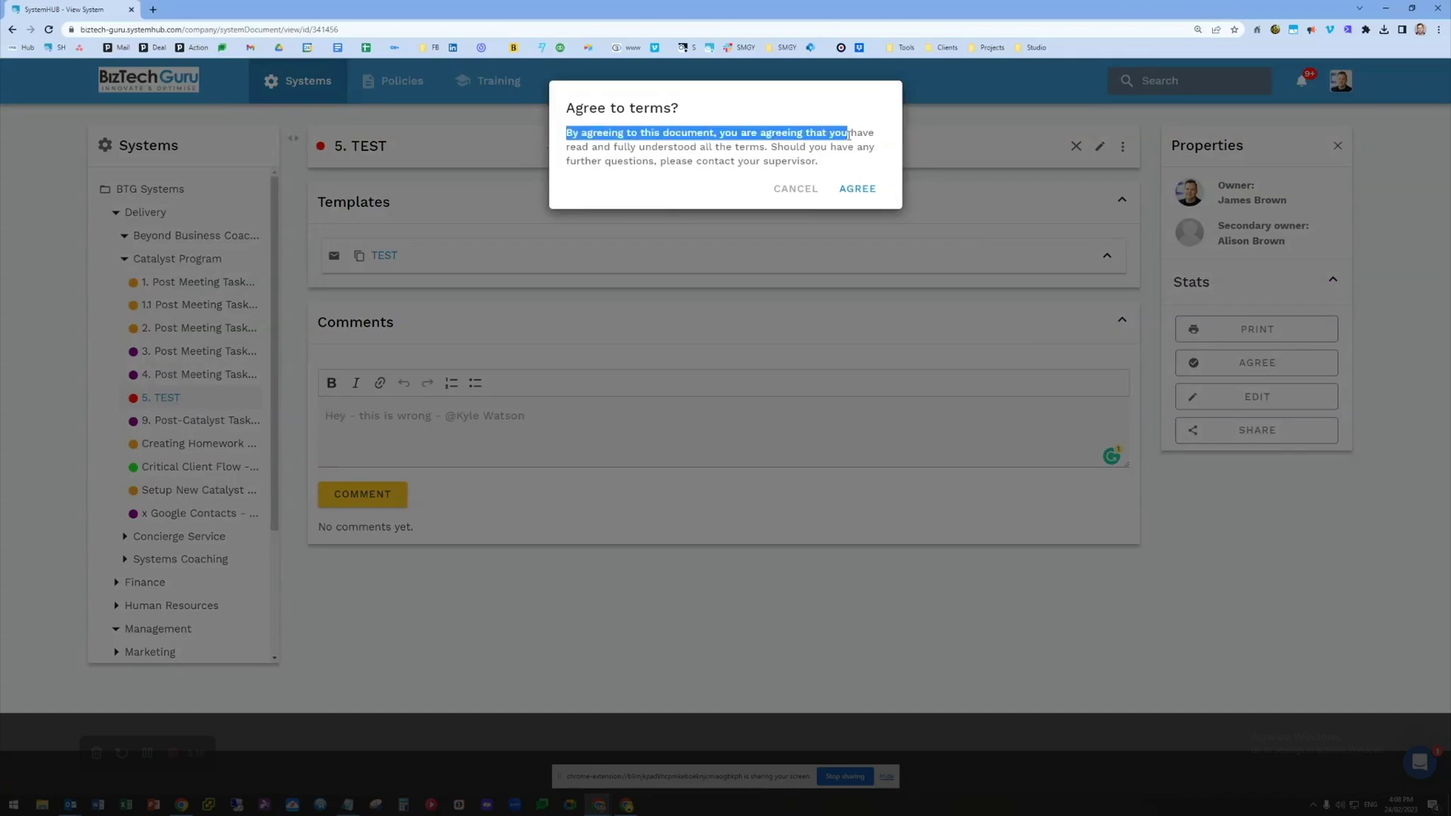
left_click(864, 193)
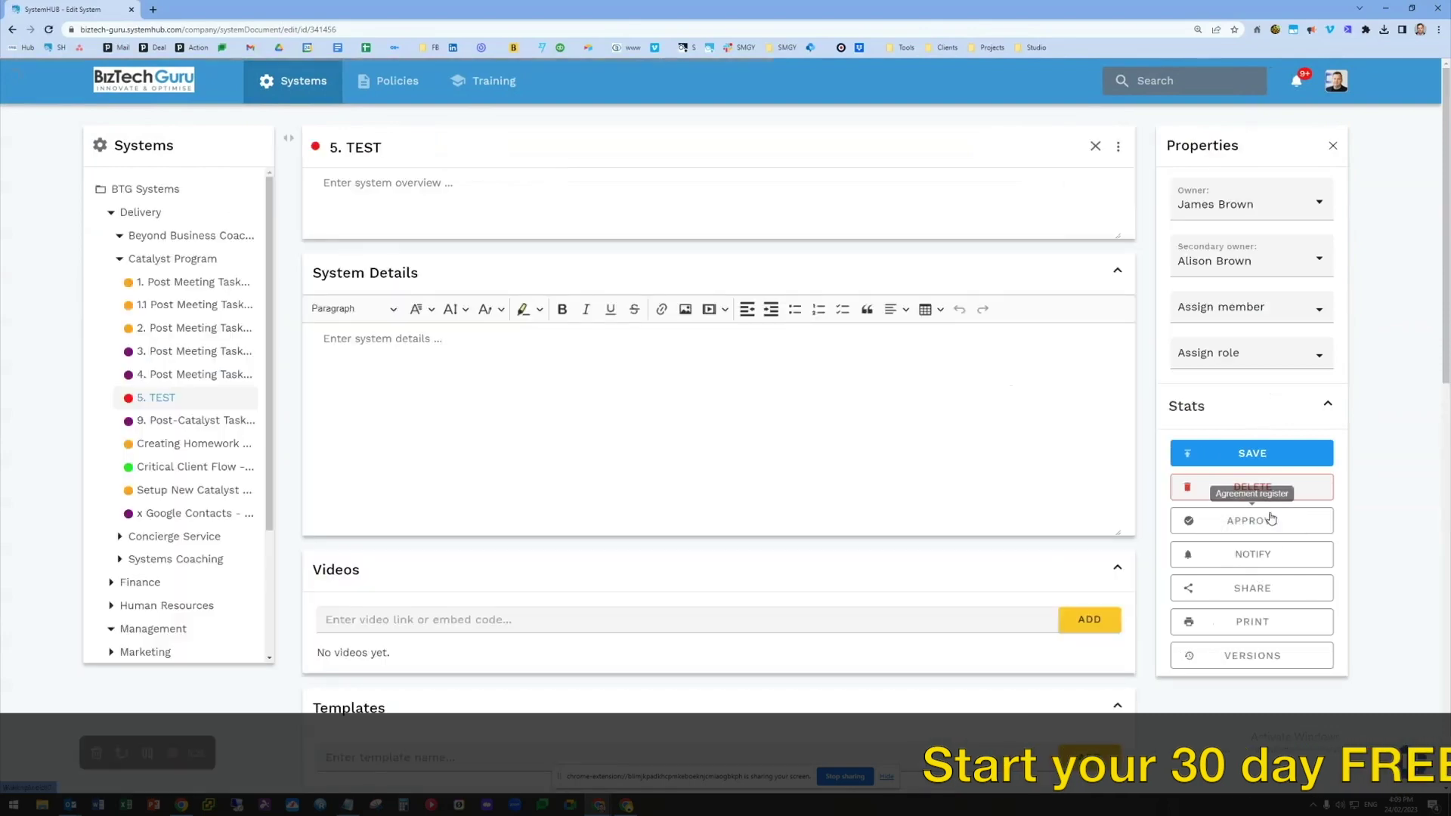
left_click(1279, 523)
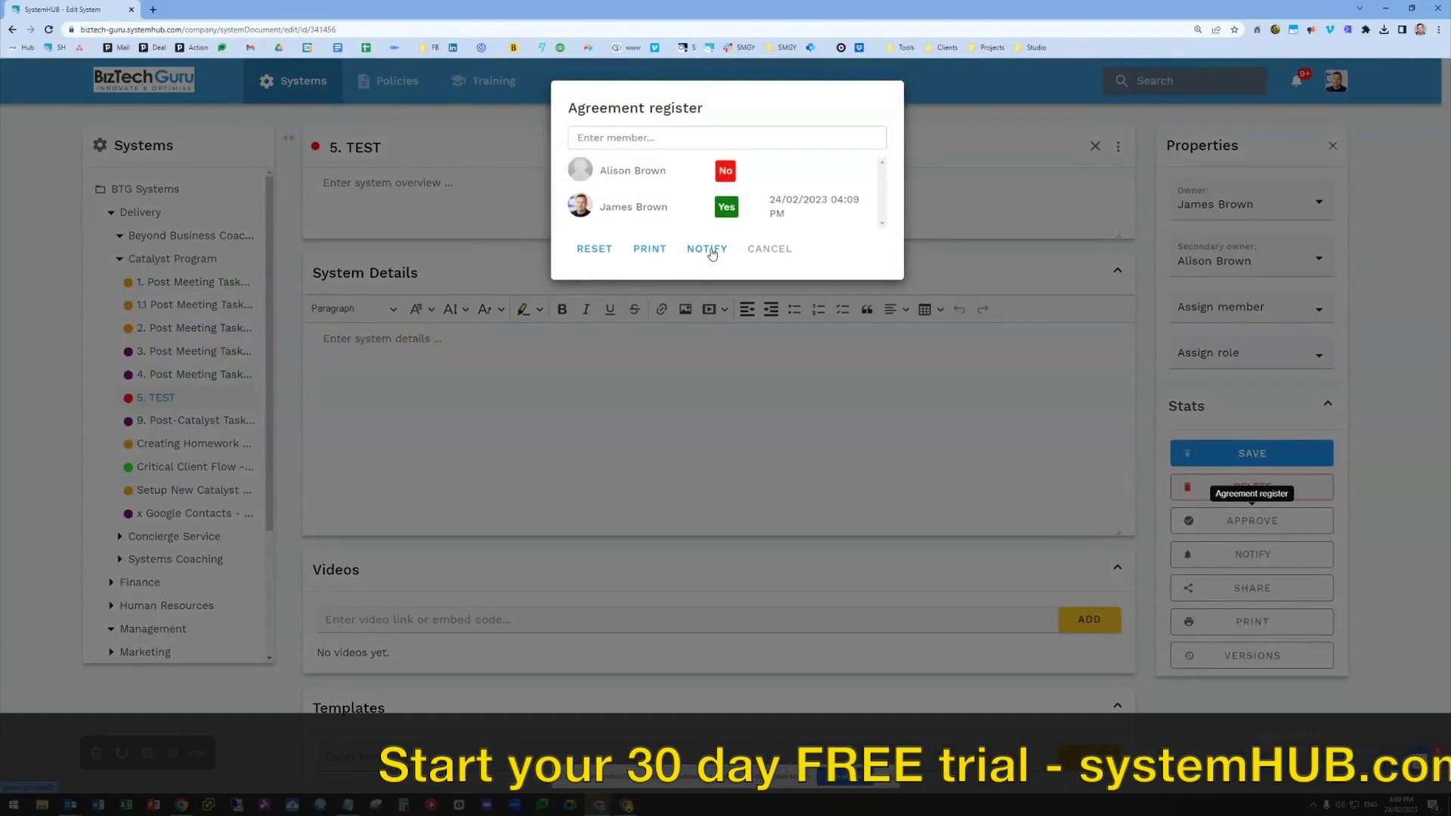
left_click(768, 250)
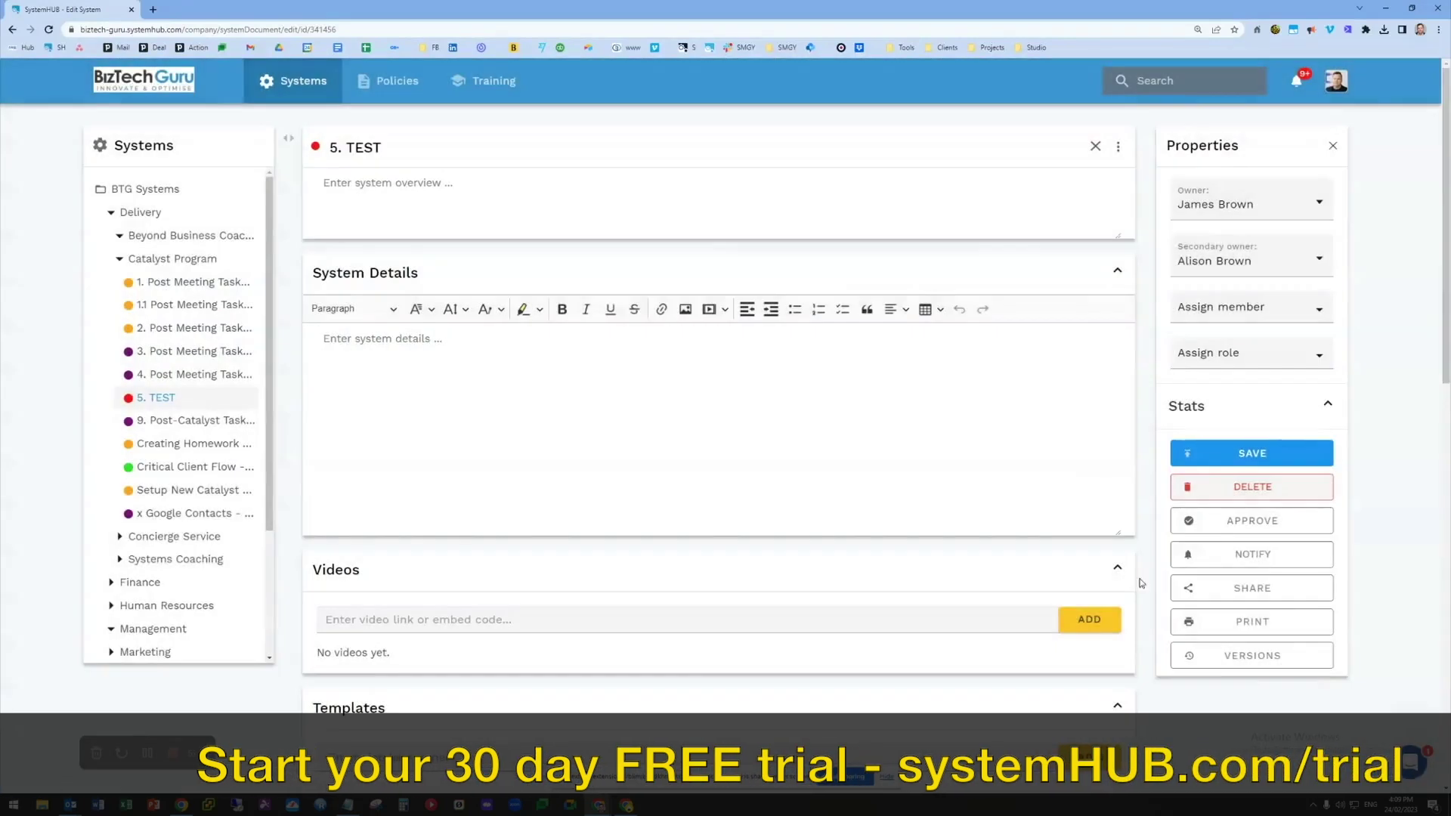
Decline the member notification email, then maximize the second window showing Morning Key Management
left_click(1267, 557)
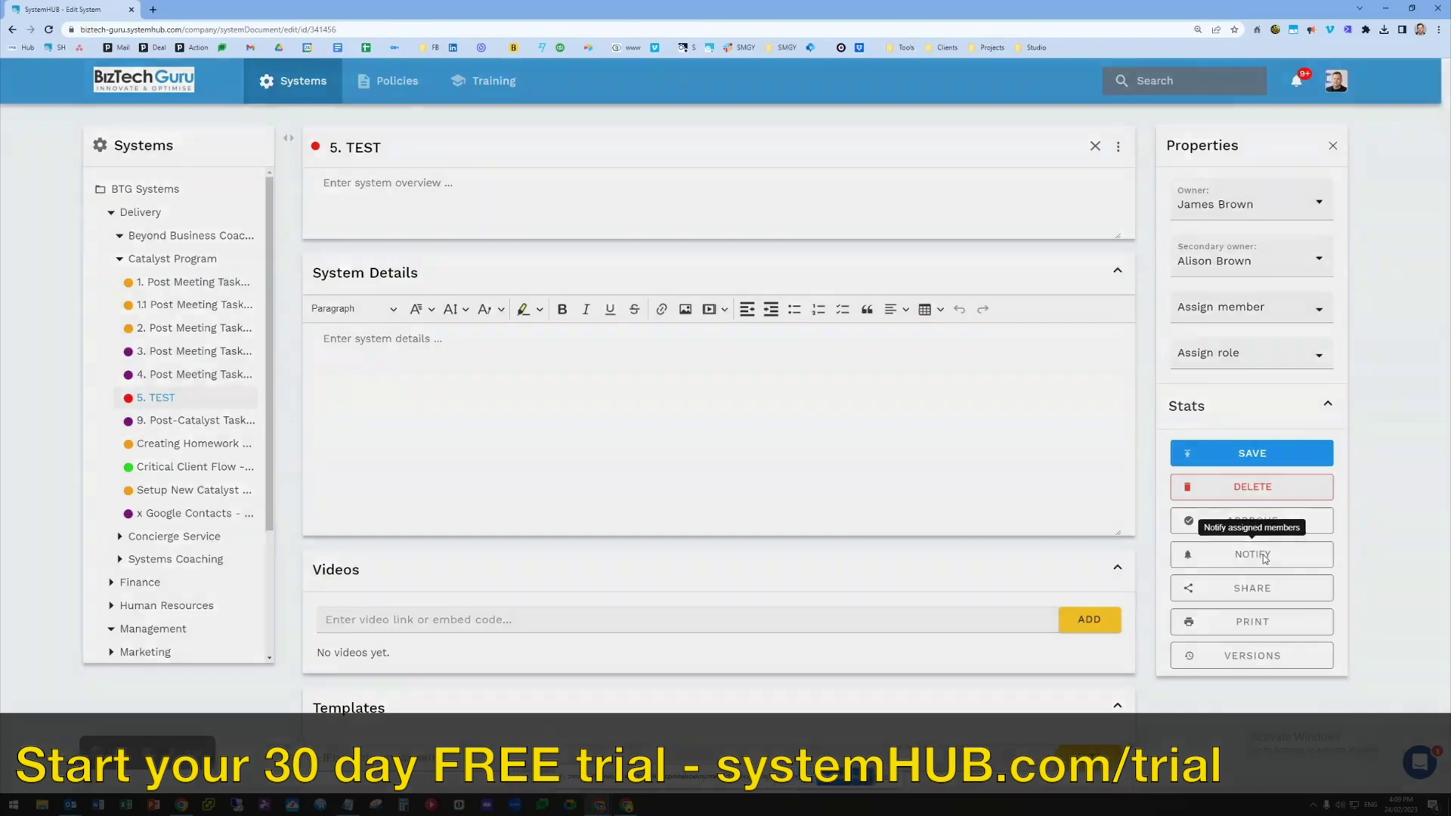
left_click_drag(561, 133, 859, 152)
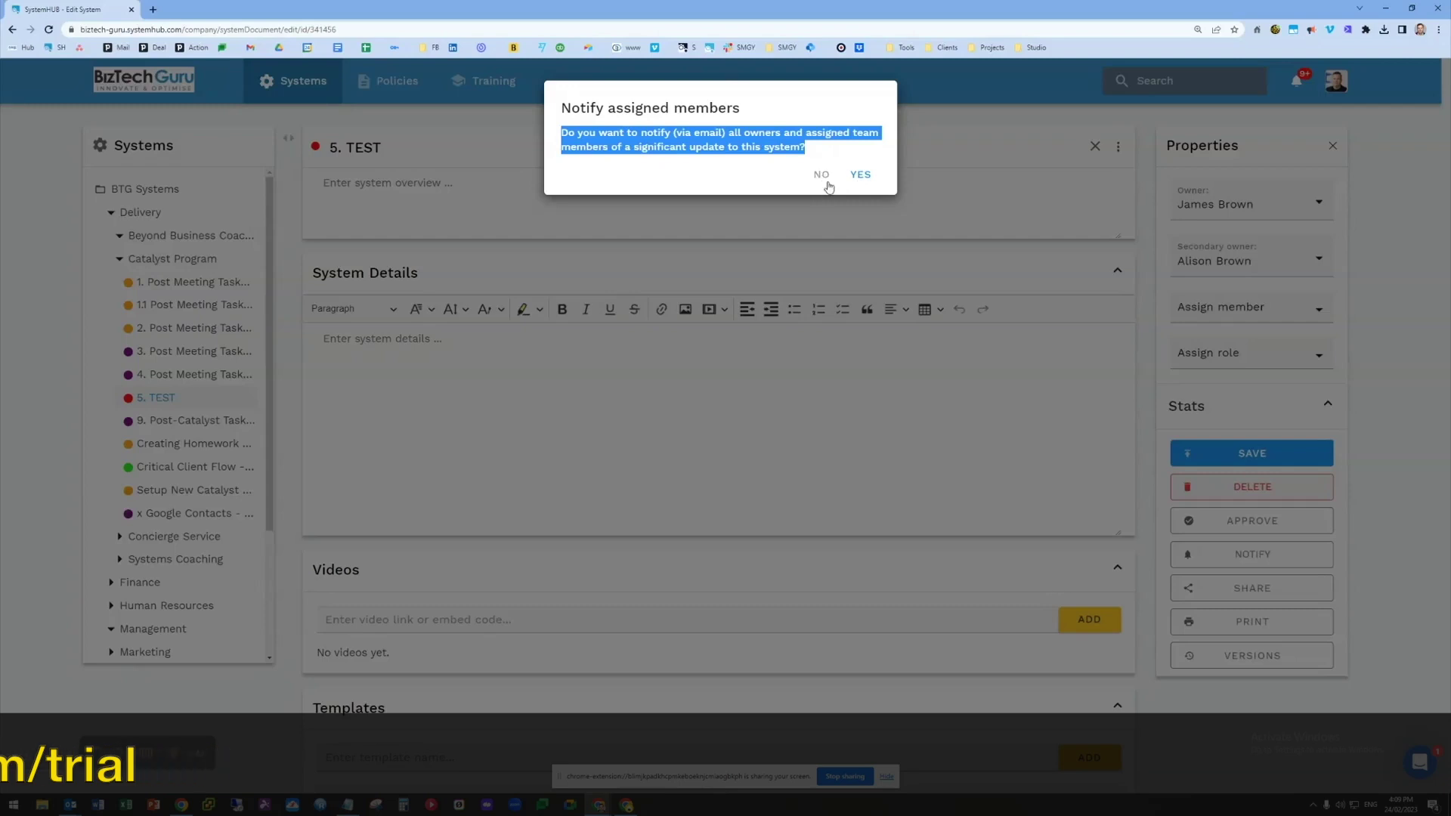
left_click(827, 183)
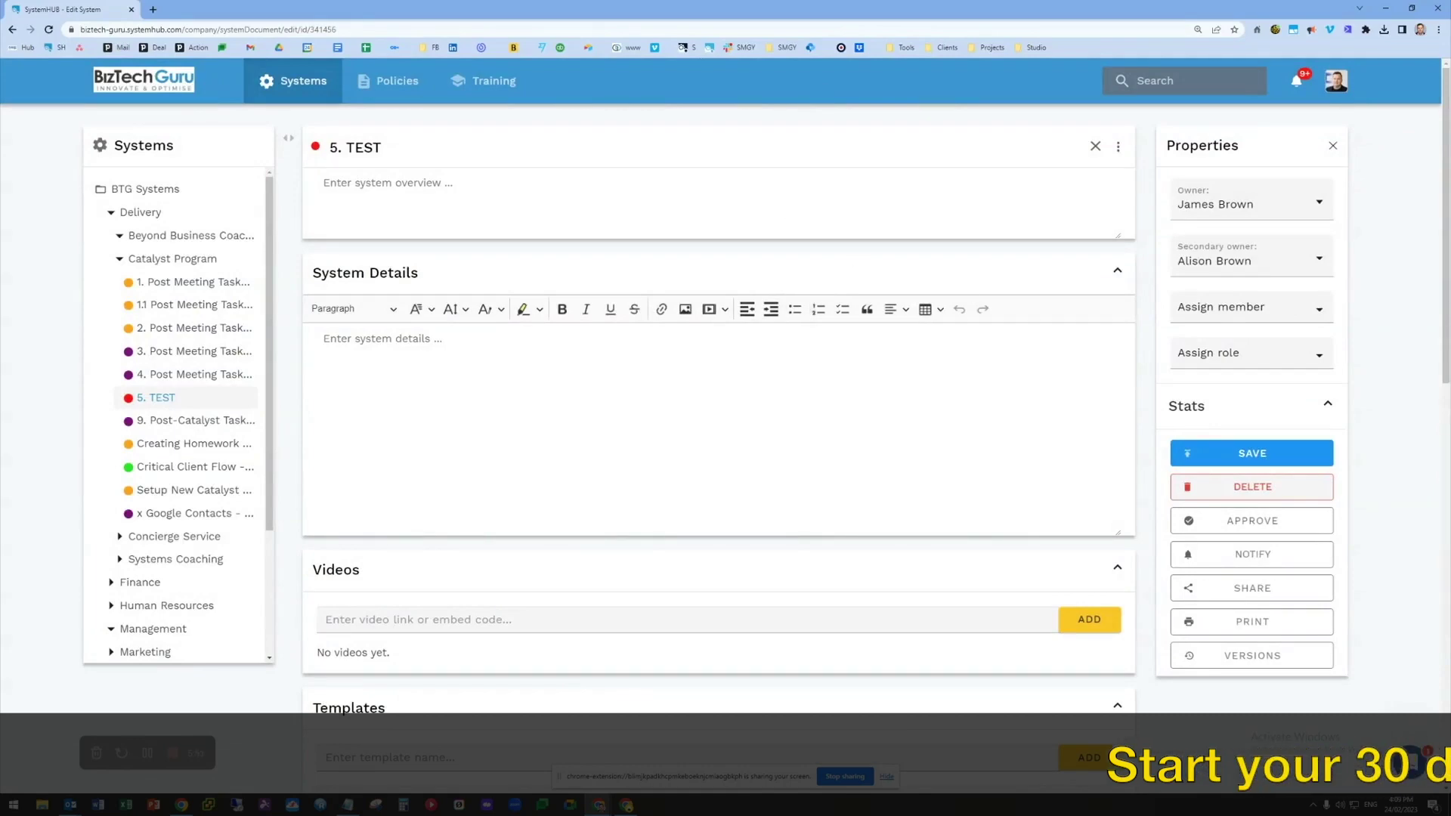
left_click_drag(1447, 113, 578, 66)
double_click(578, 66)
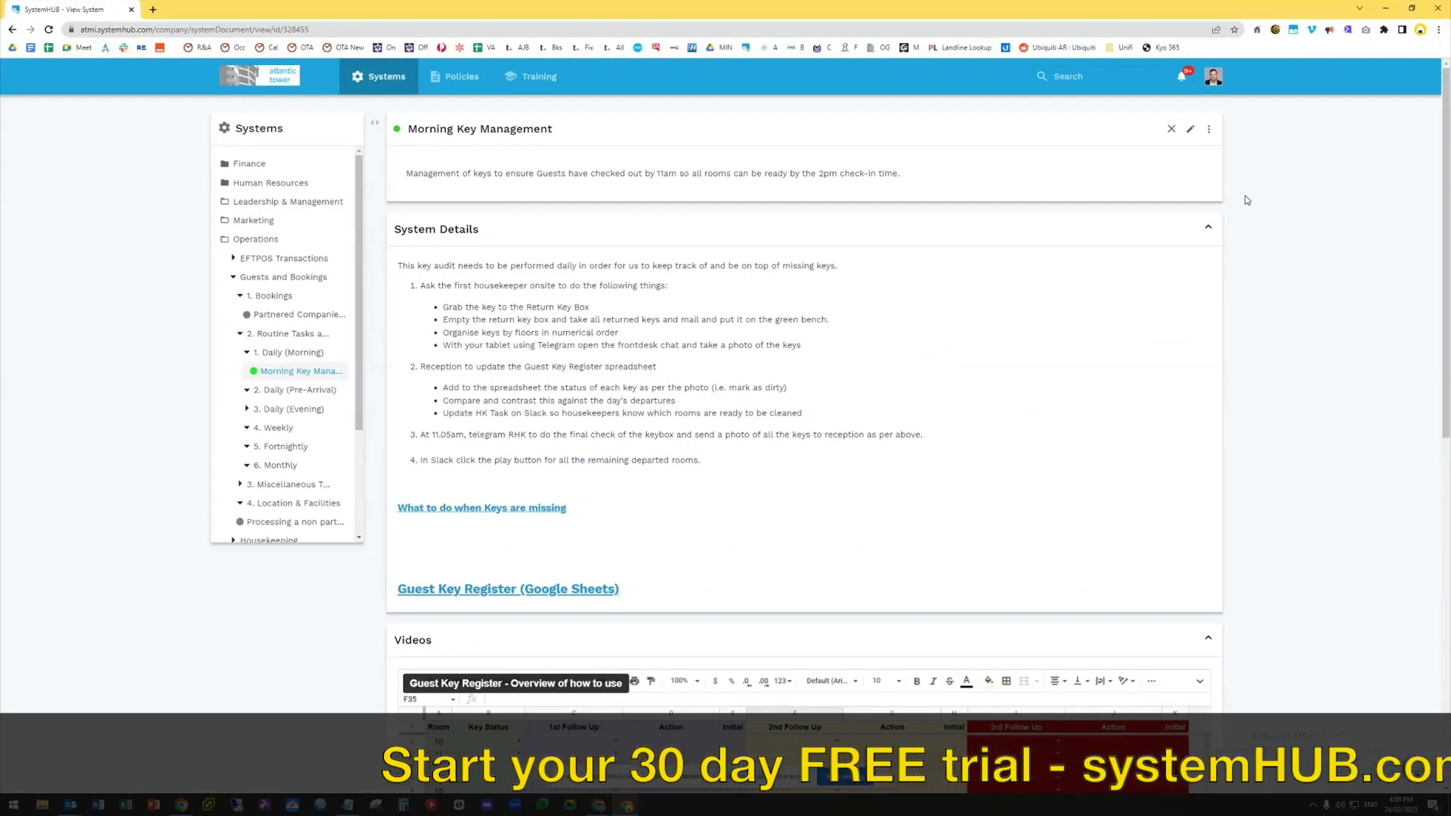
Get the external share link for Morning Key Management from its Properties panel
left_click(1209, 130)
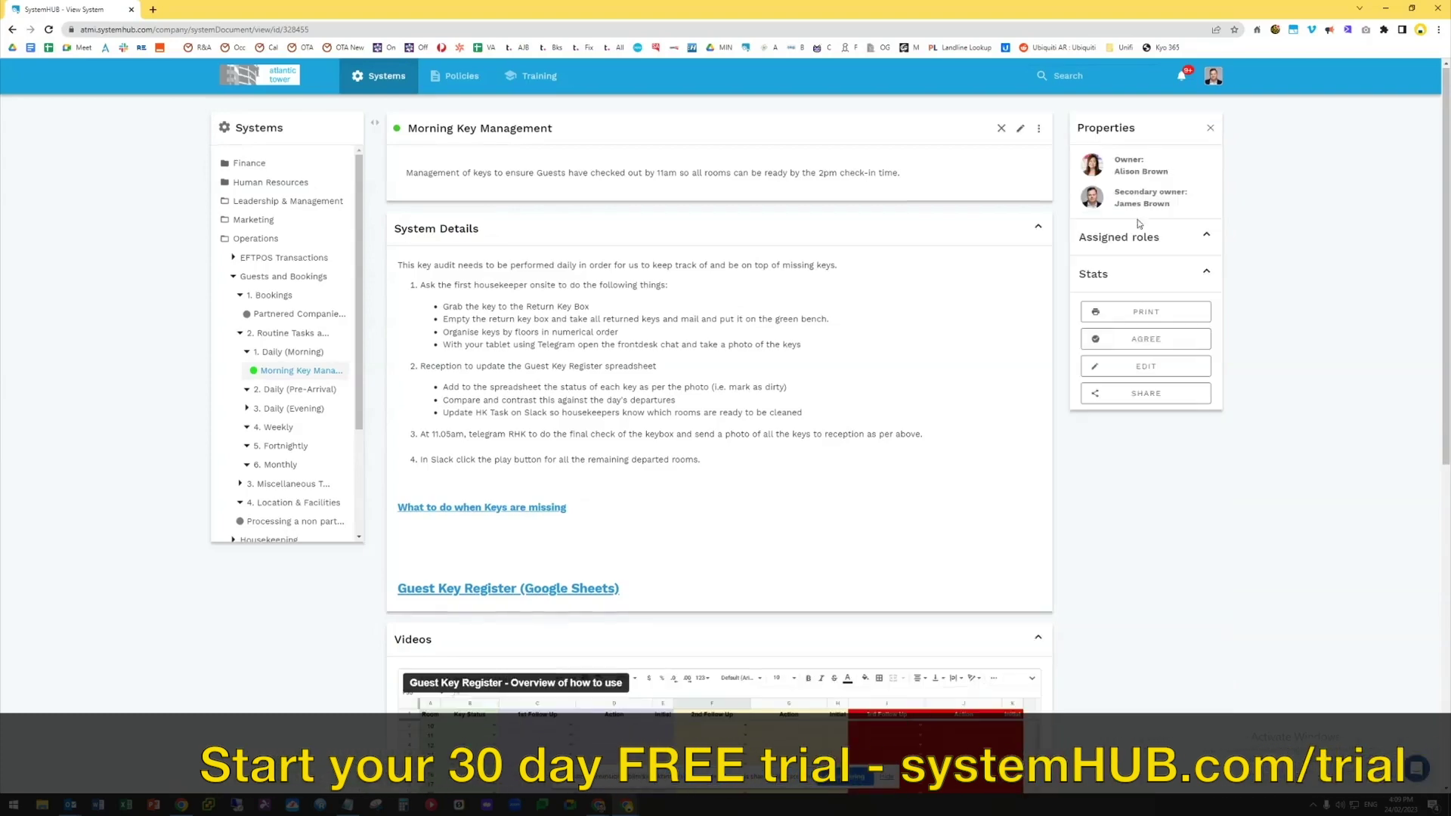
left_click(1134, 397)
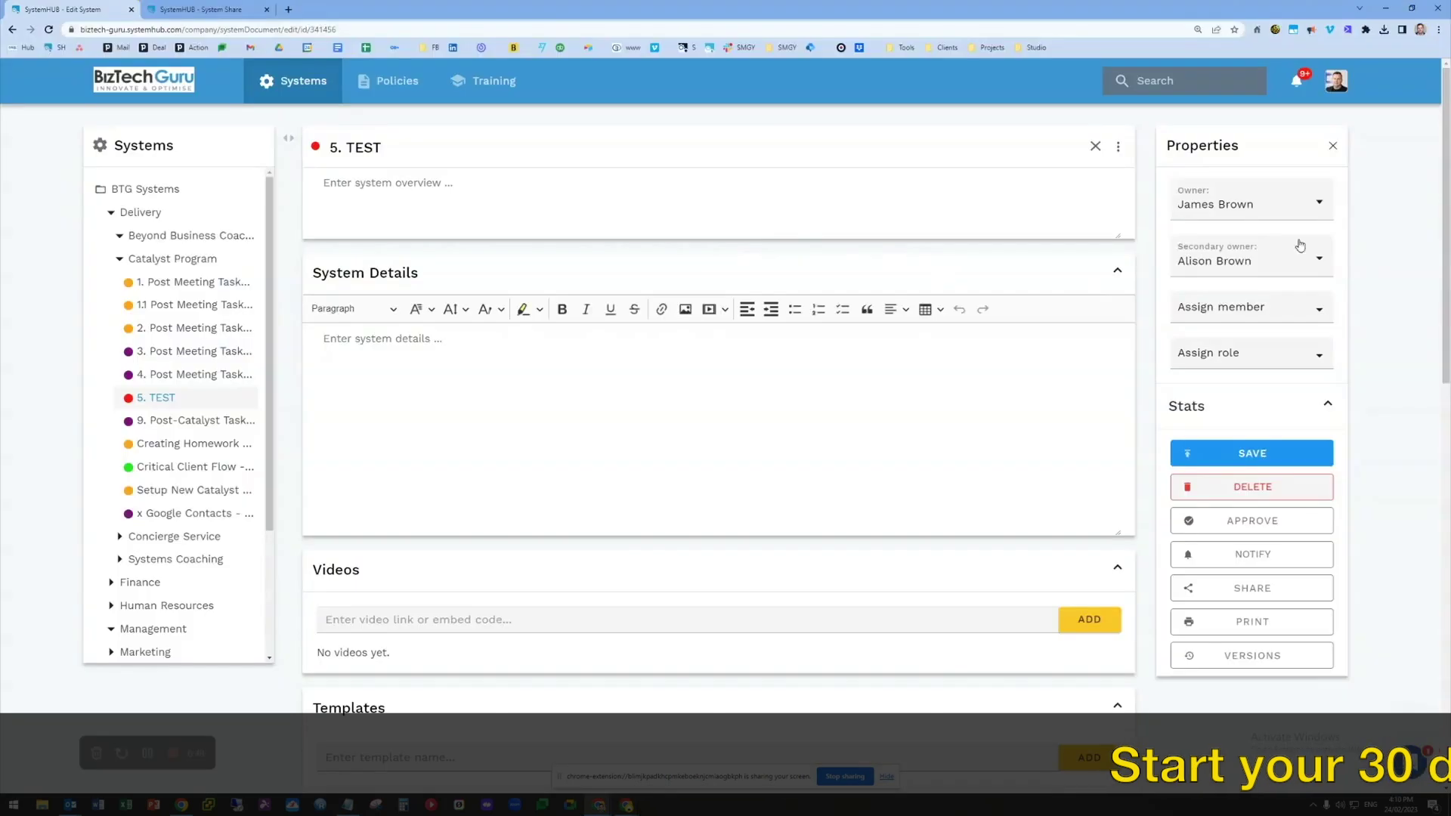
Go to Company settings from the avatar menu and view the seven membership roles
scroll(1096, 235, "down", 1)
scroll(1210, 211, "up", 1)
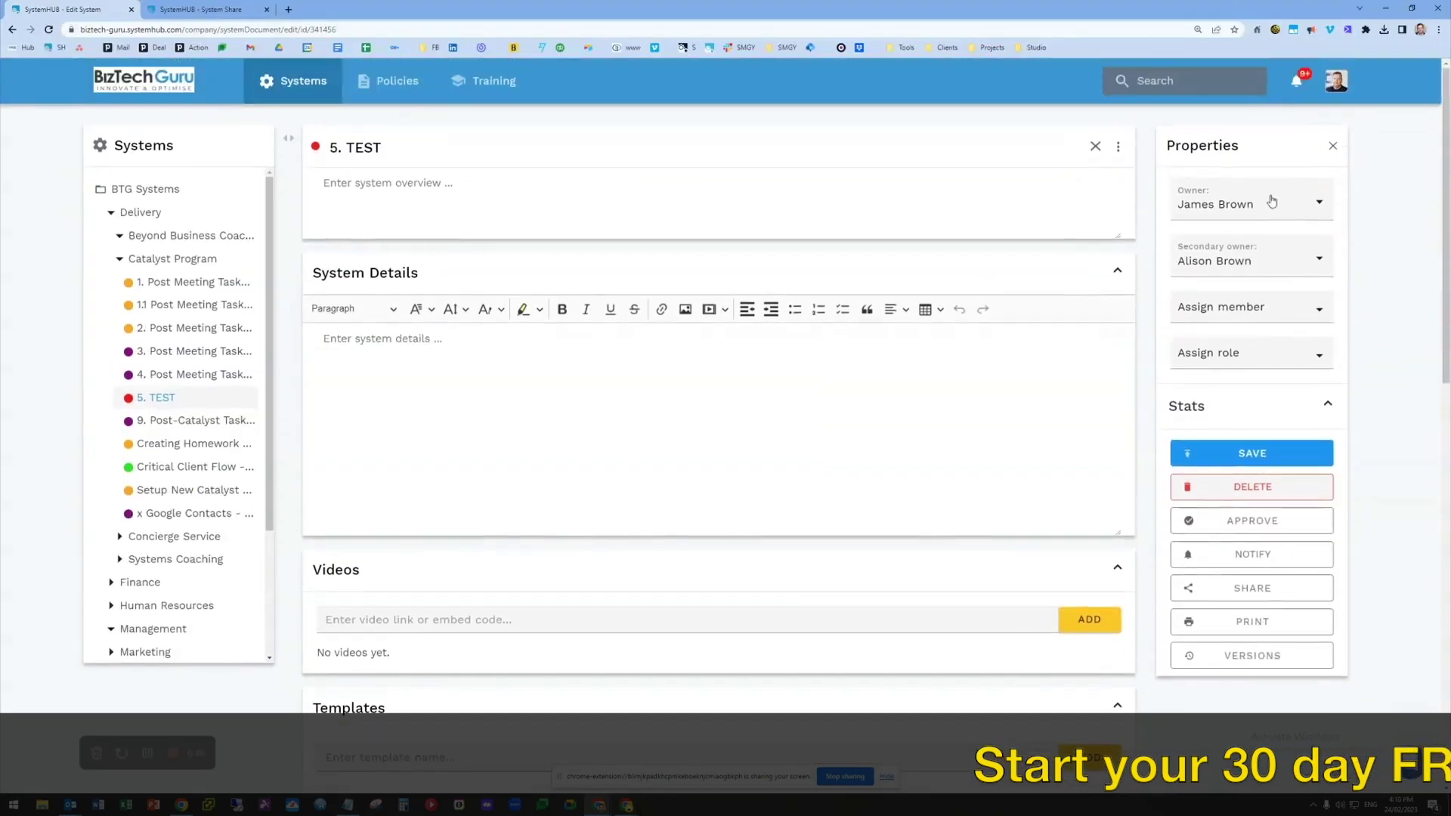
left_click(1336, 84)
left_click(1308, 143)
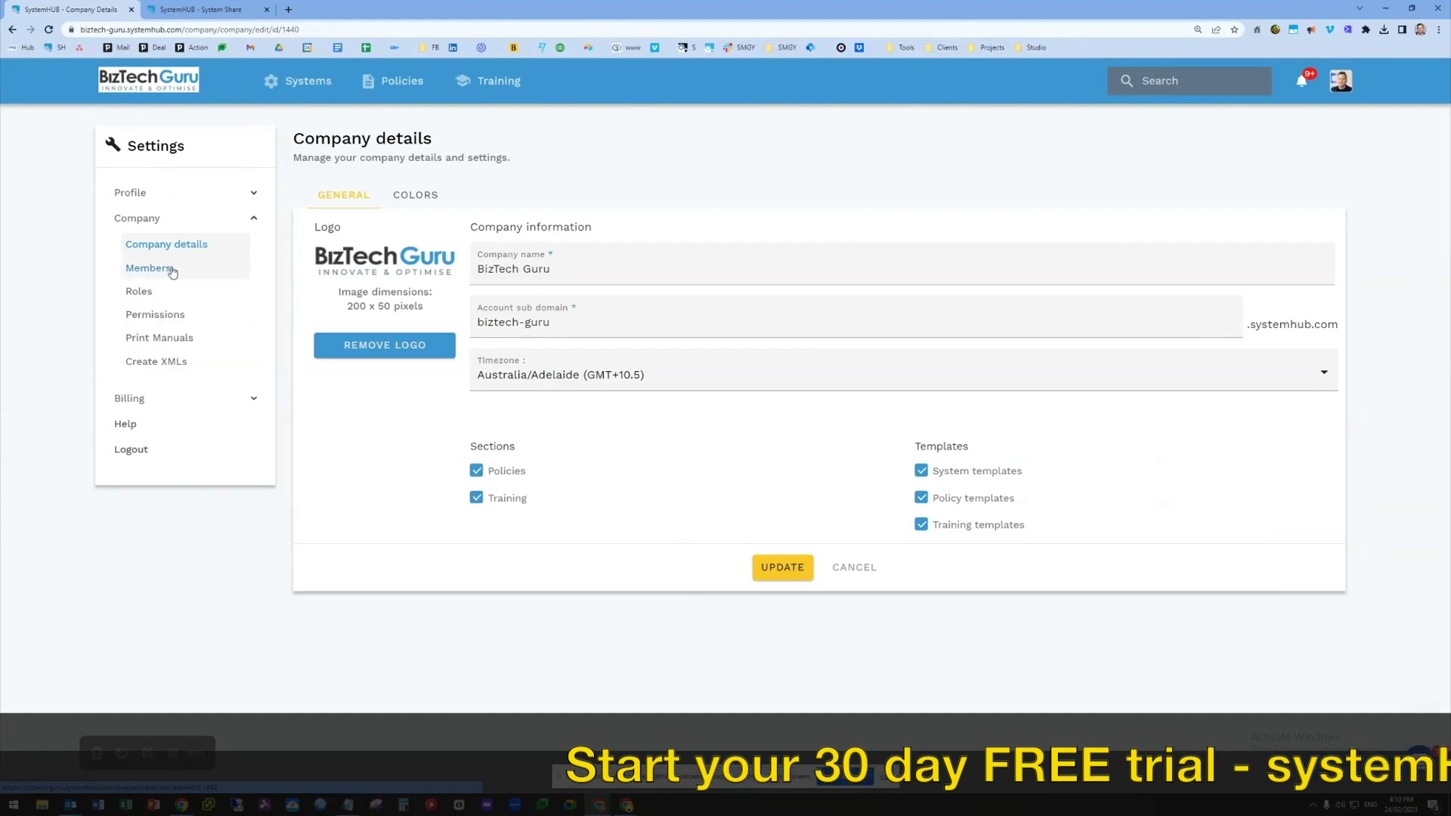
left_click(141, 292)
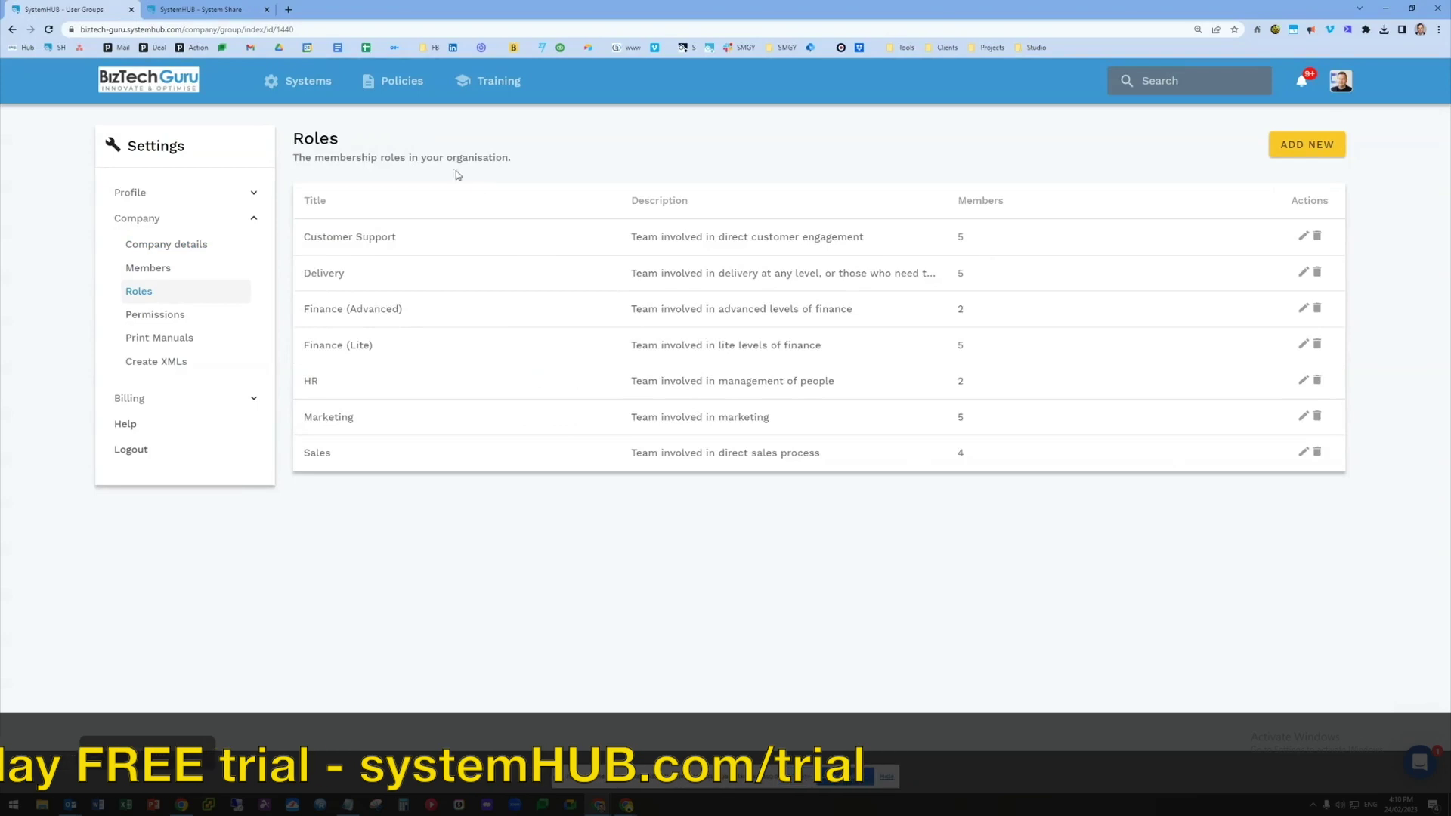
Open the Assign dialog for the Delivery folder in the Systems Dashboard and pick the Delivery role
left_click(228, 15)
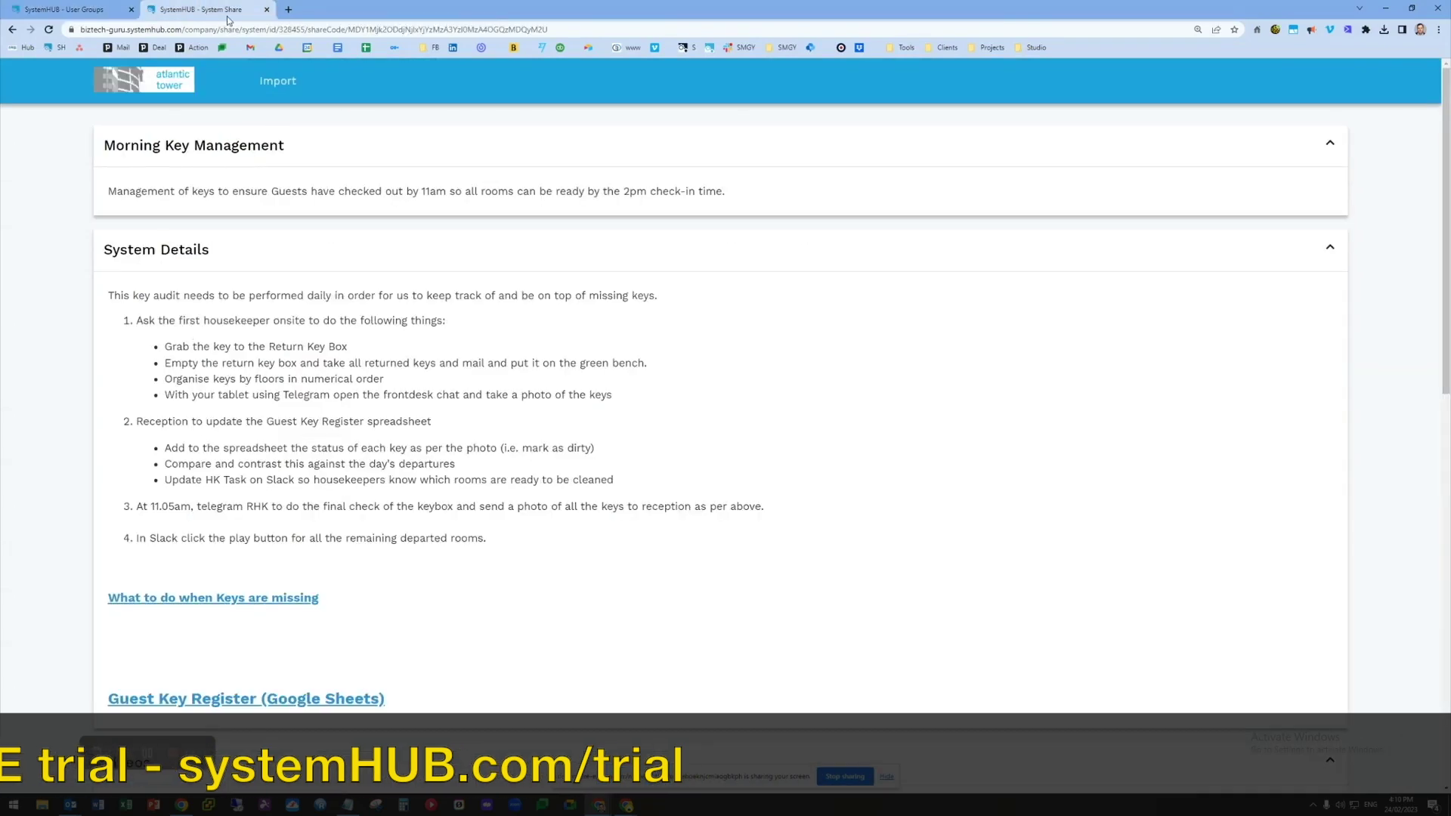
key("ctrl+shift+t")
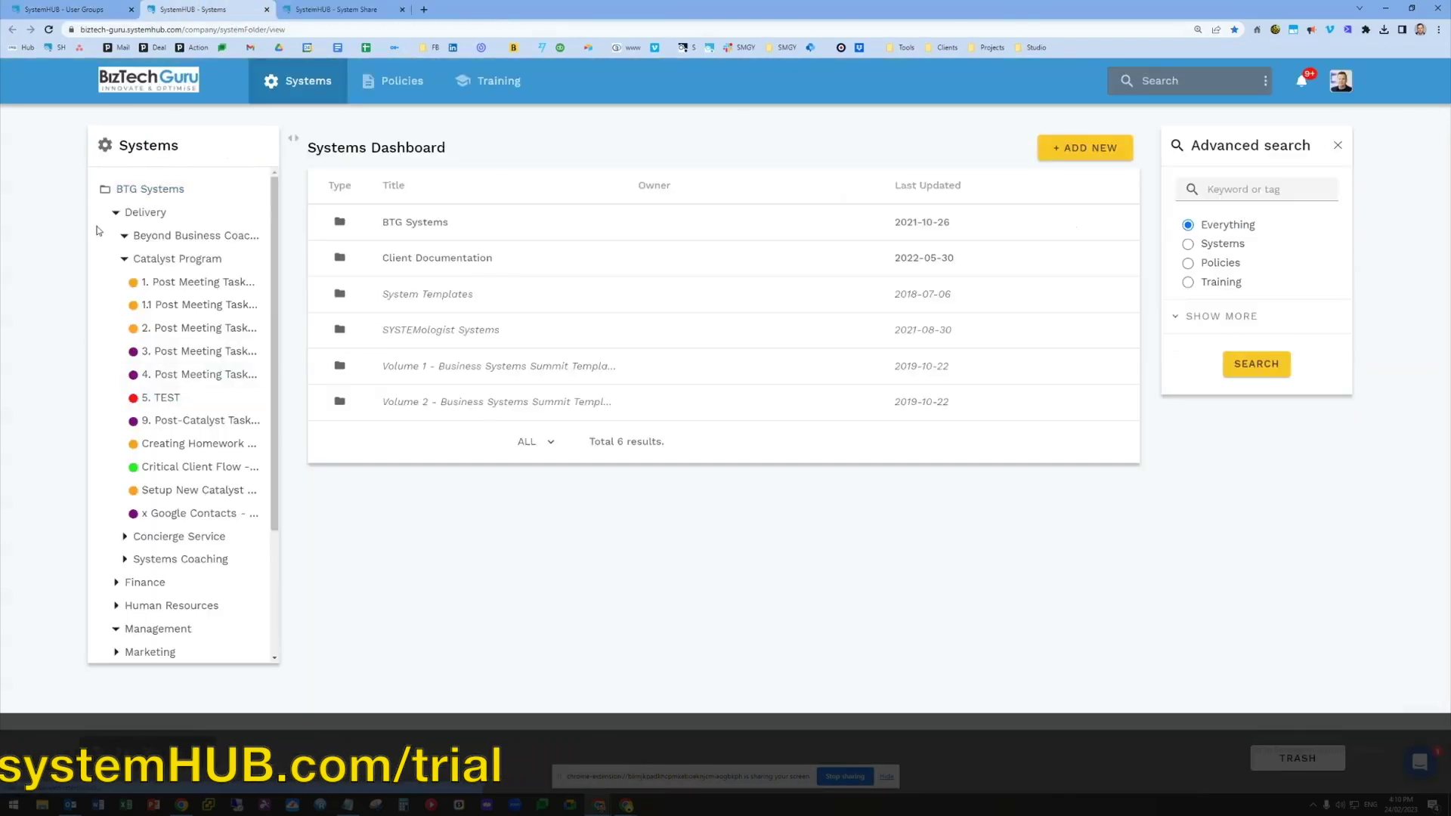
left_click(116, 212)
right_click(136, 215)
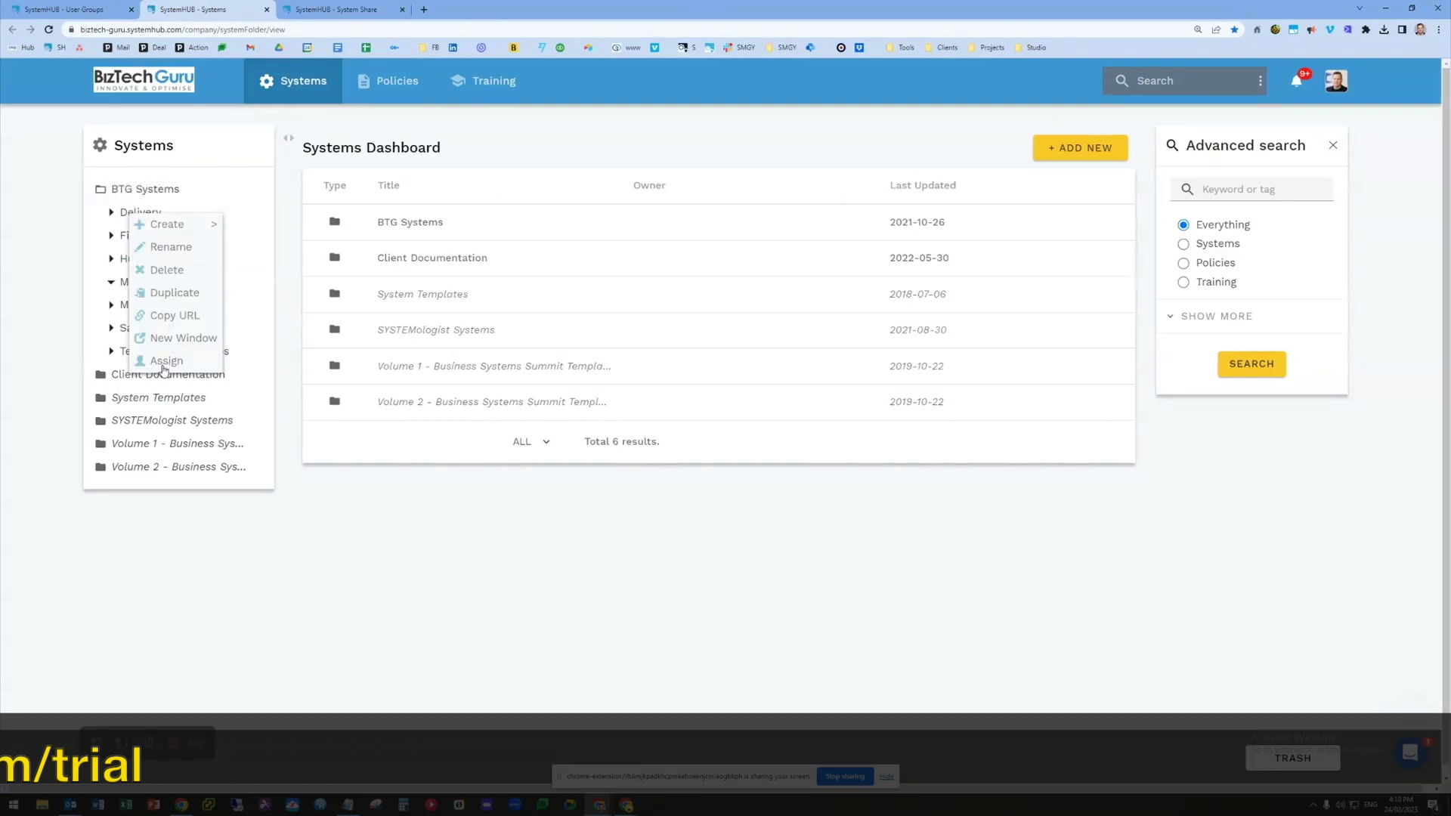
left_click(166, 362)
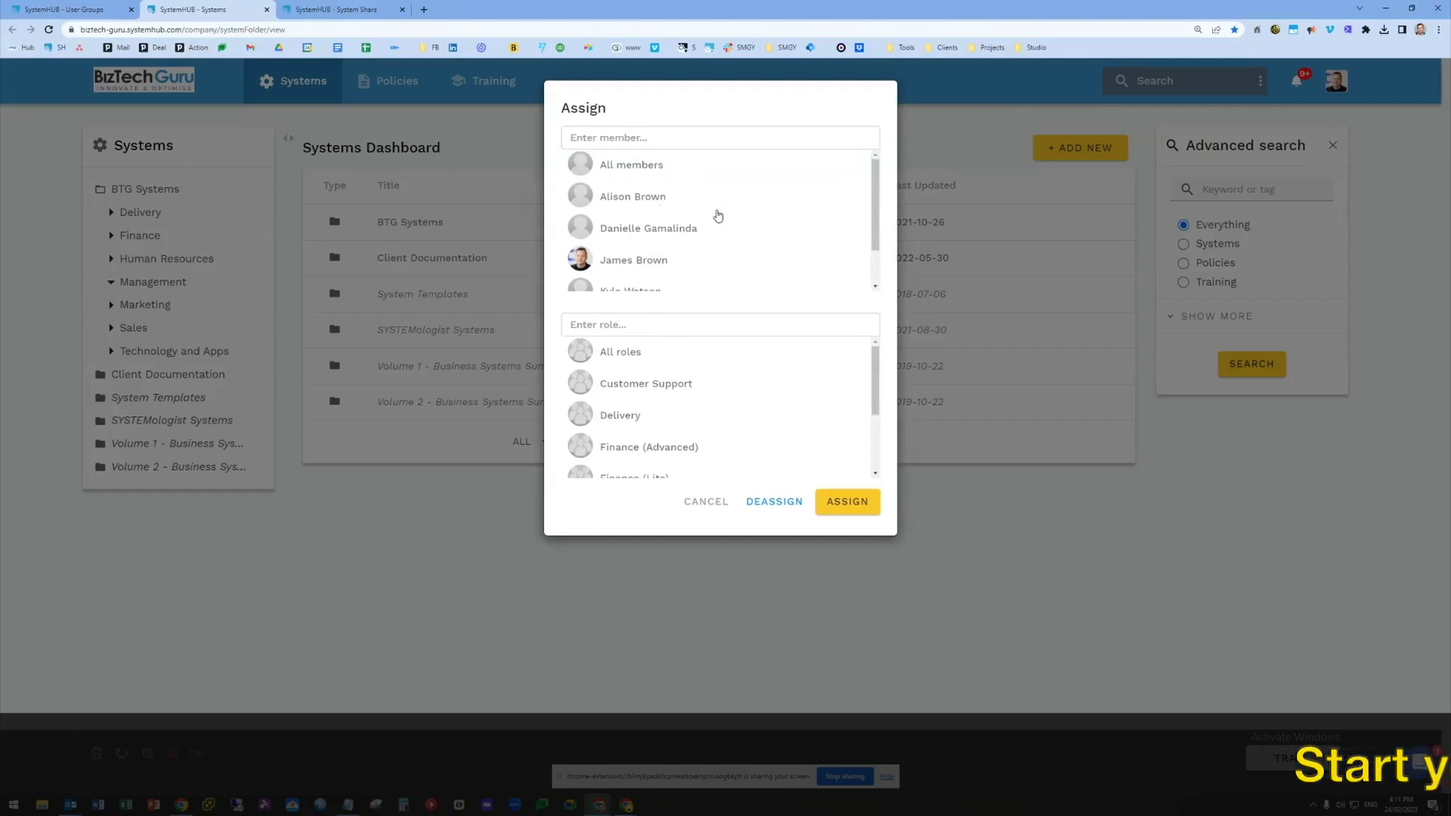
scroll(713, 408, "down", 2)
scroll(756, 404, "up", 2)
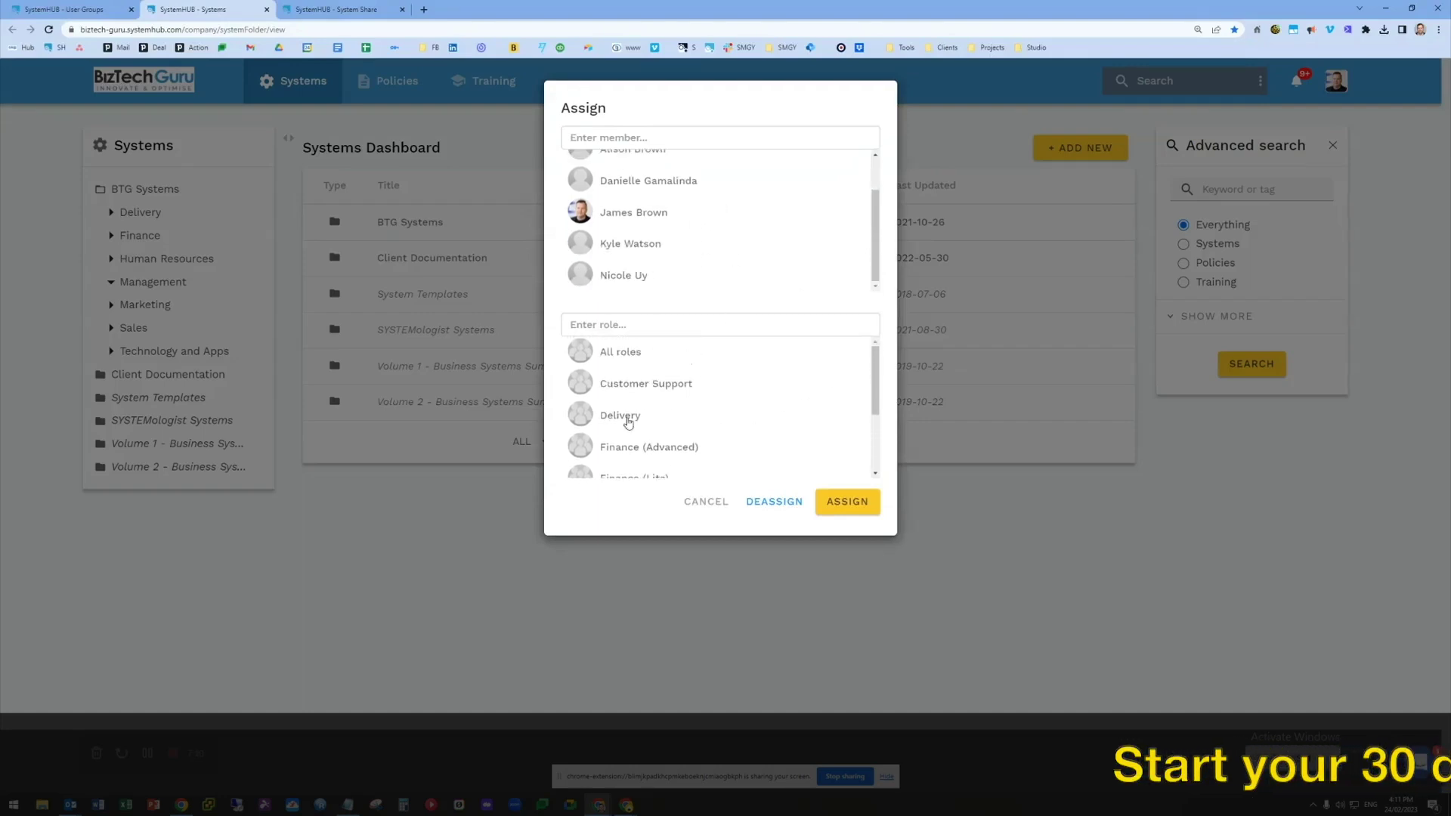
left_click(633, 420)
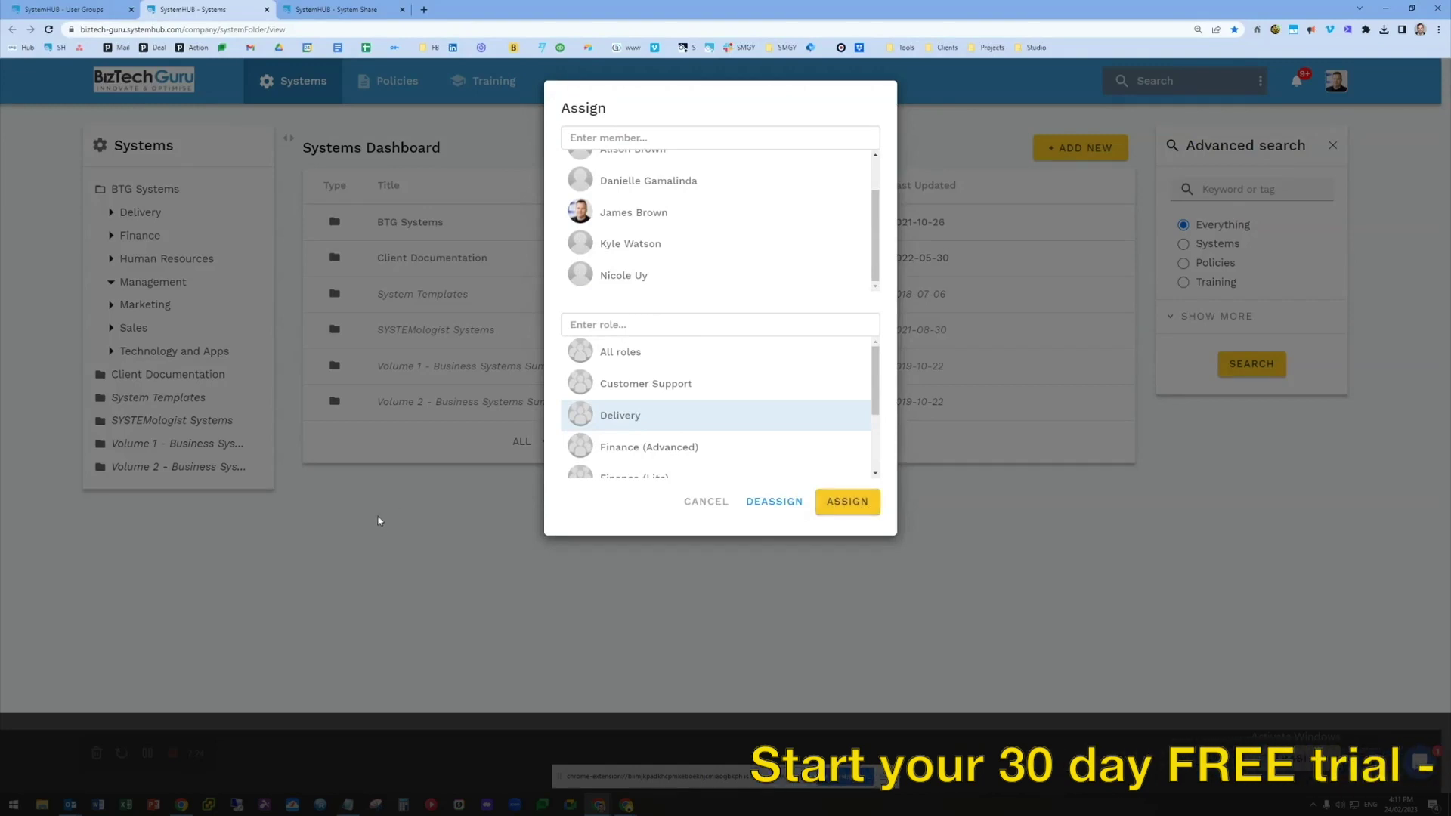
Under Members, start a new member with the Customer Support and Marketing roles ticked
left_click(75, 8)
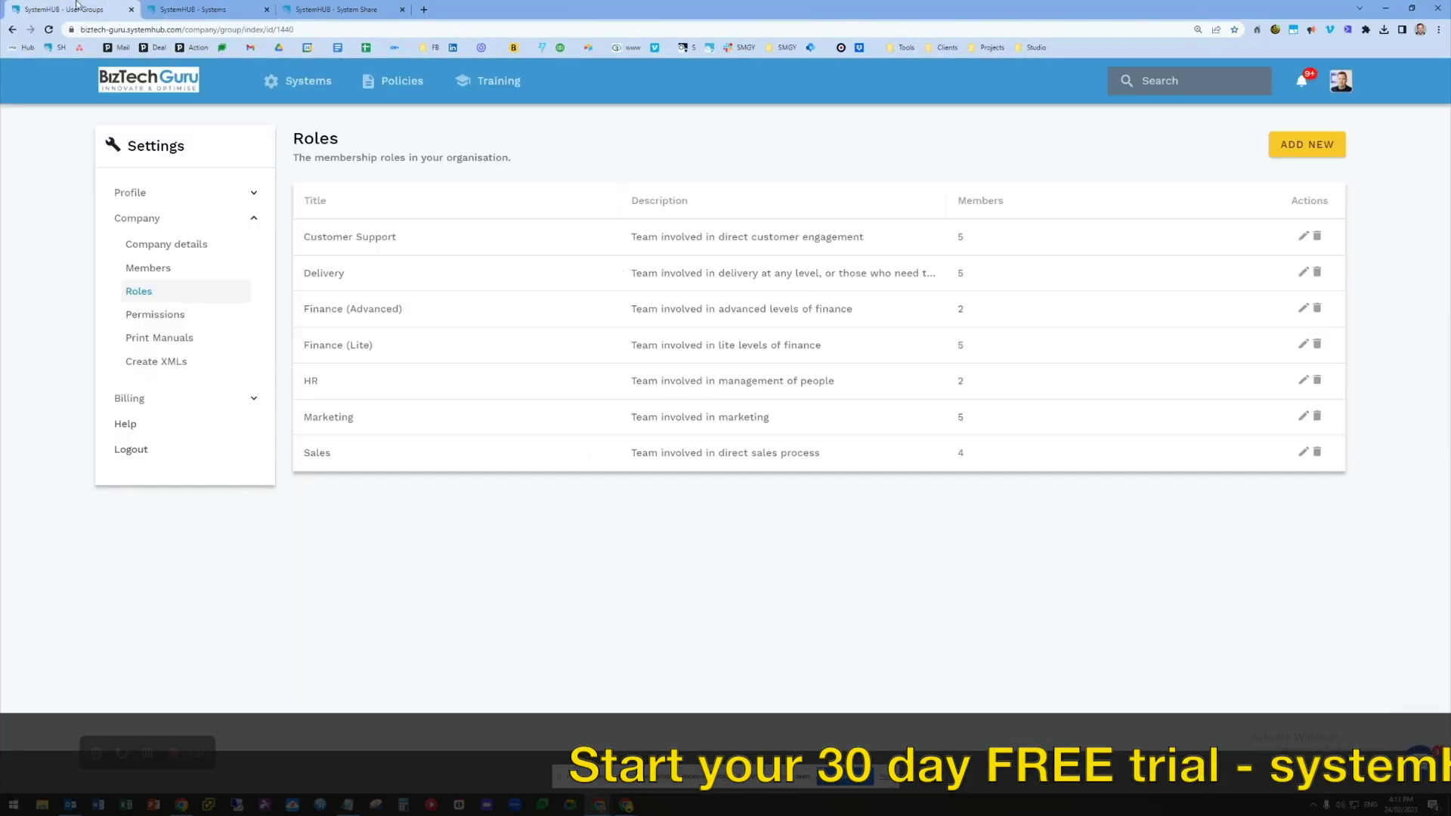
left_click(168, 270)
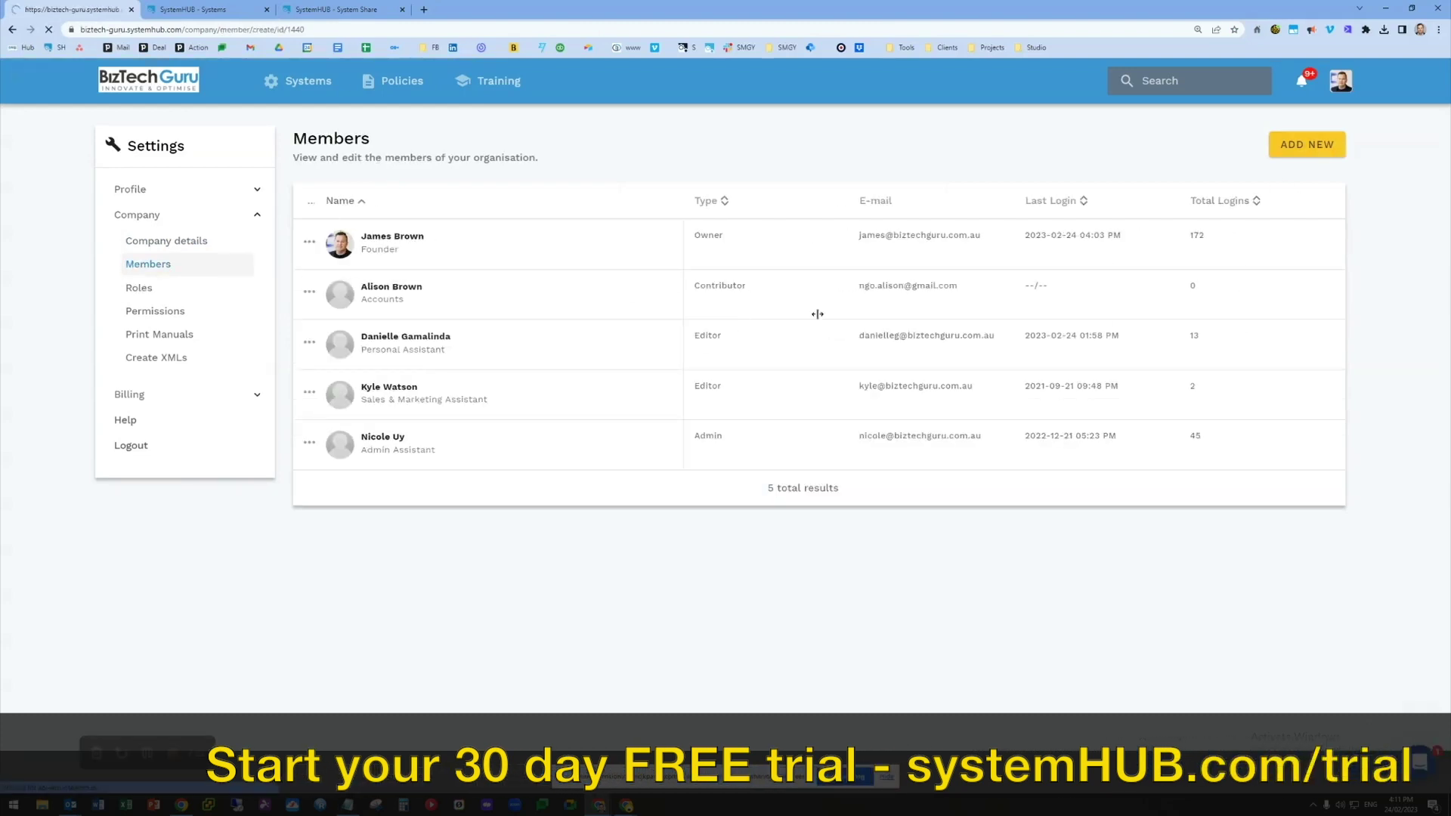
scroll(778, 437, "down", 2)
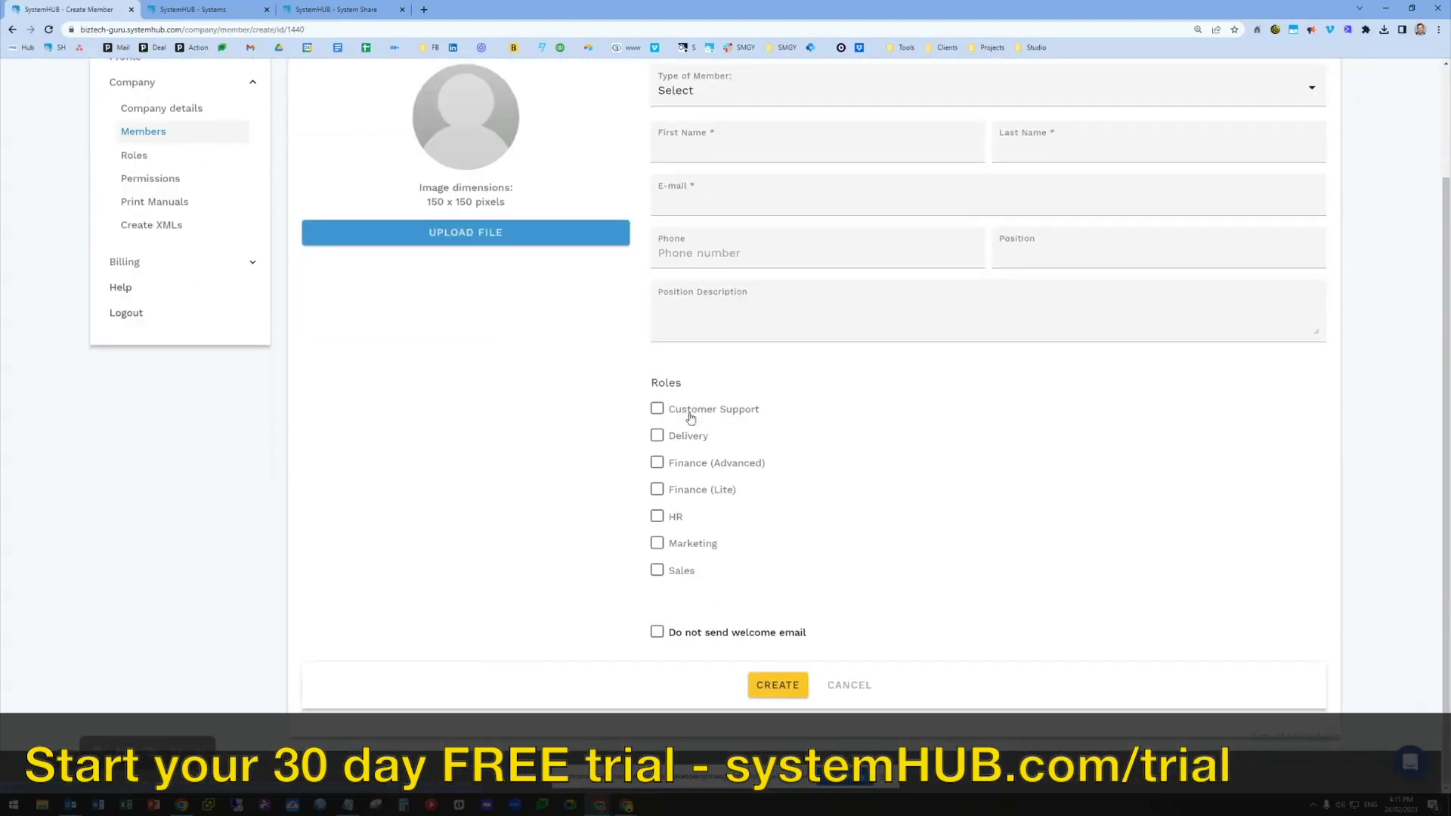
left_click(690, 412)
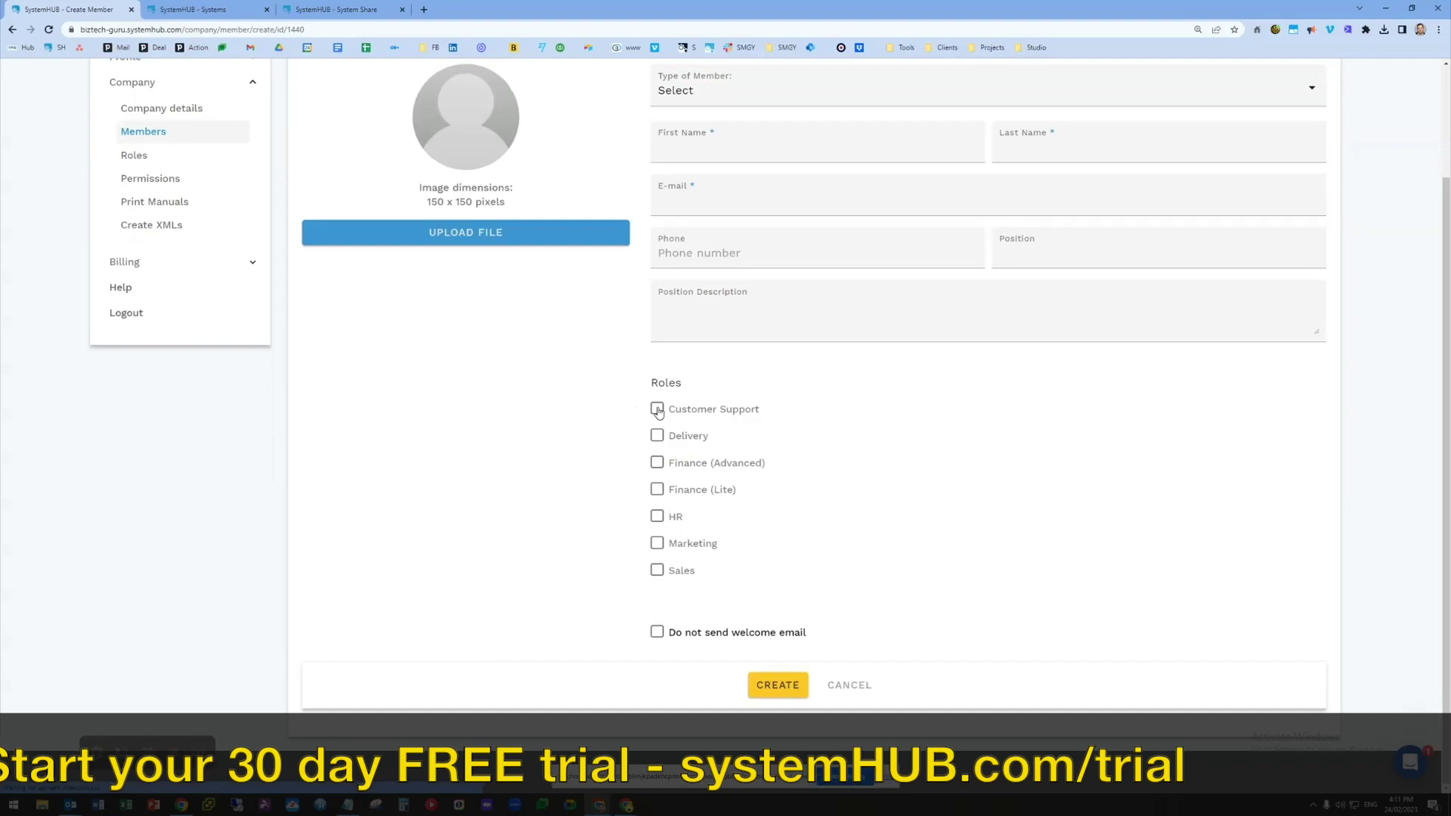
left_click(663, 546)
scroll(529, 514, "up", 2)
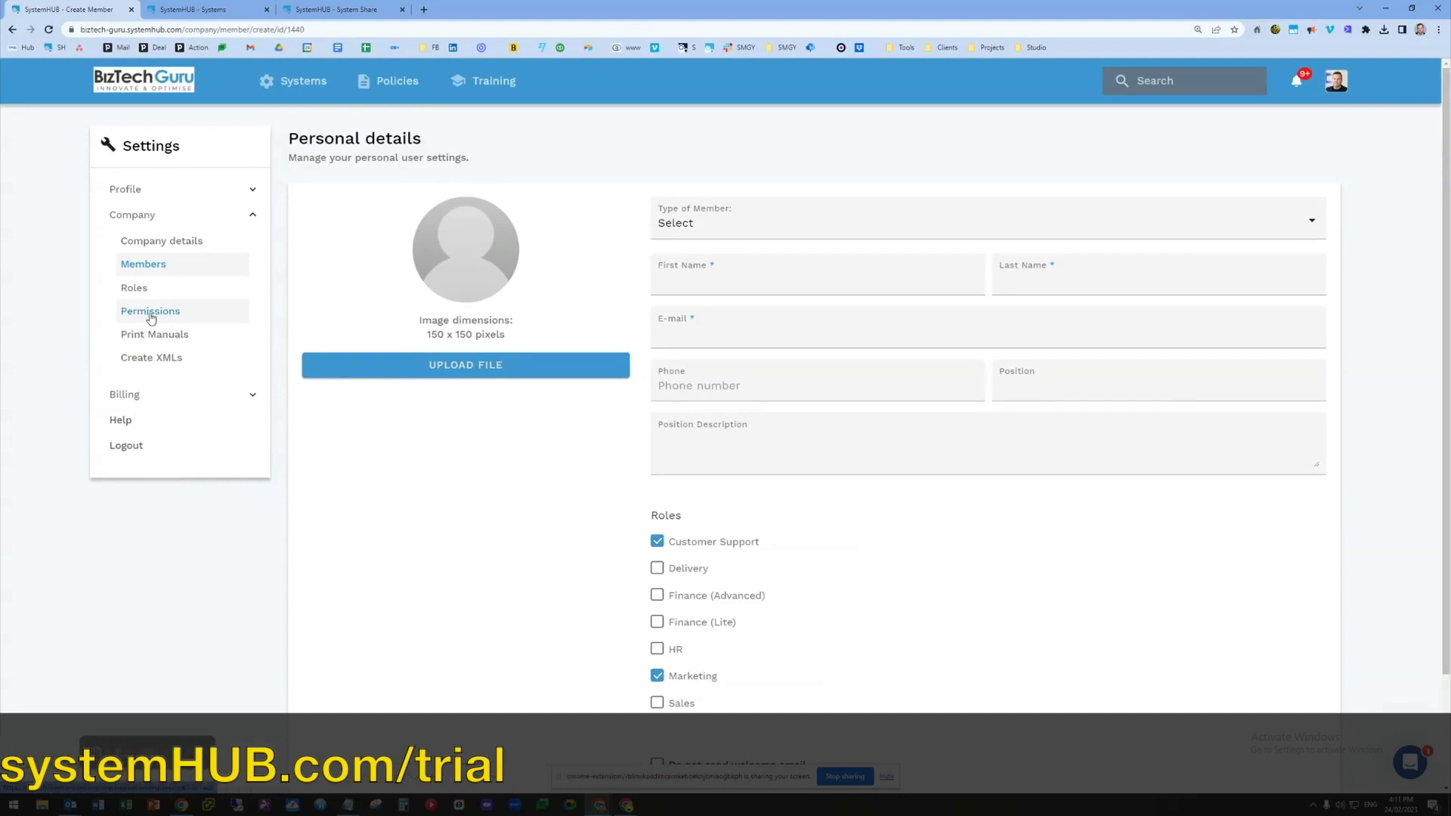
left_click(151, 315)
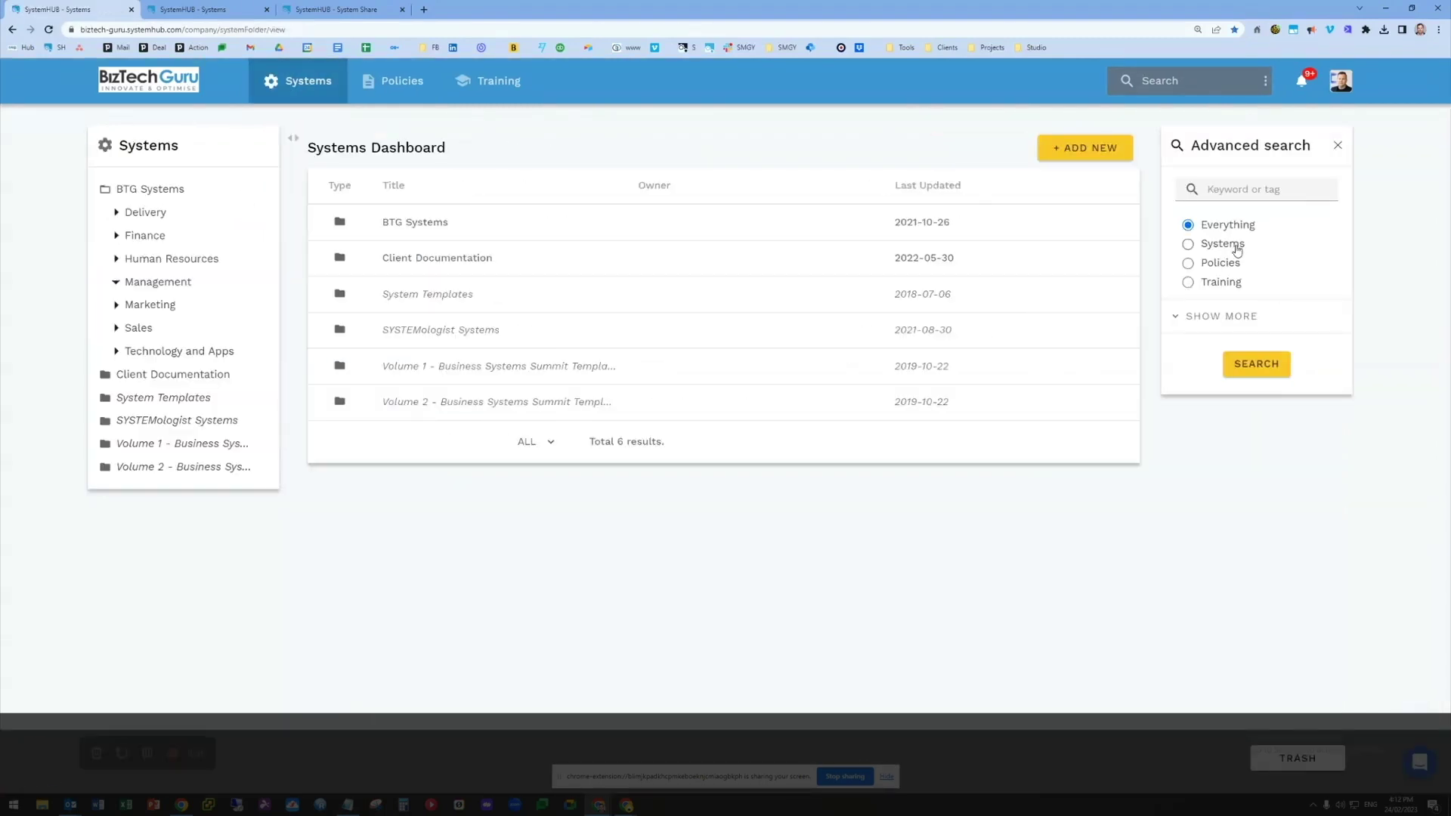
Expand the advanced search filters, then reach the Training Dashboard listing six training folders
left_click(1181, 317)
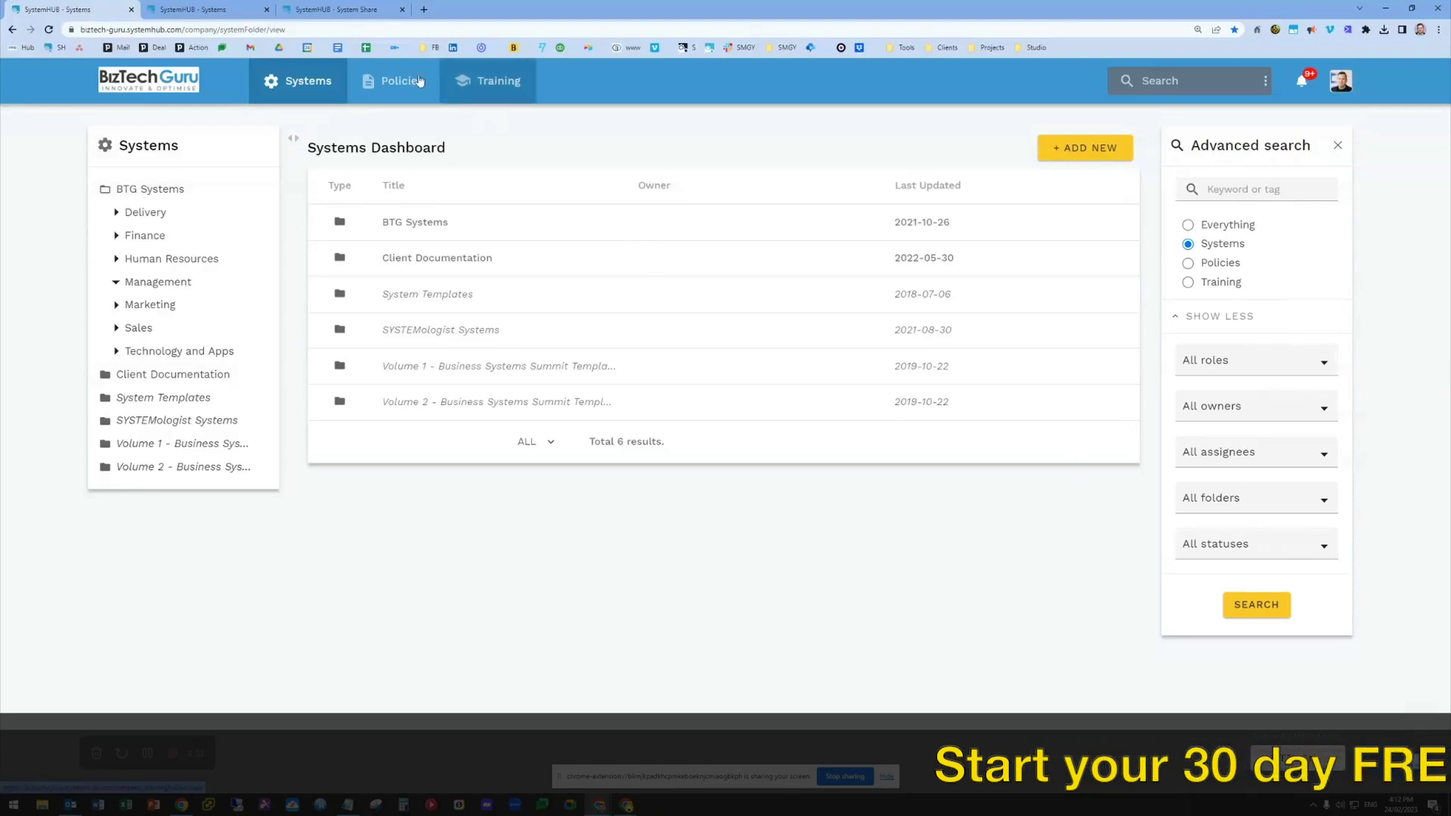
left_click(204, 9)
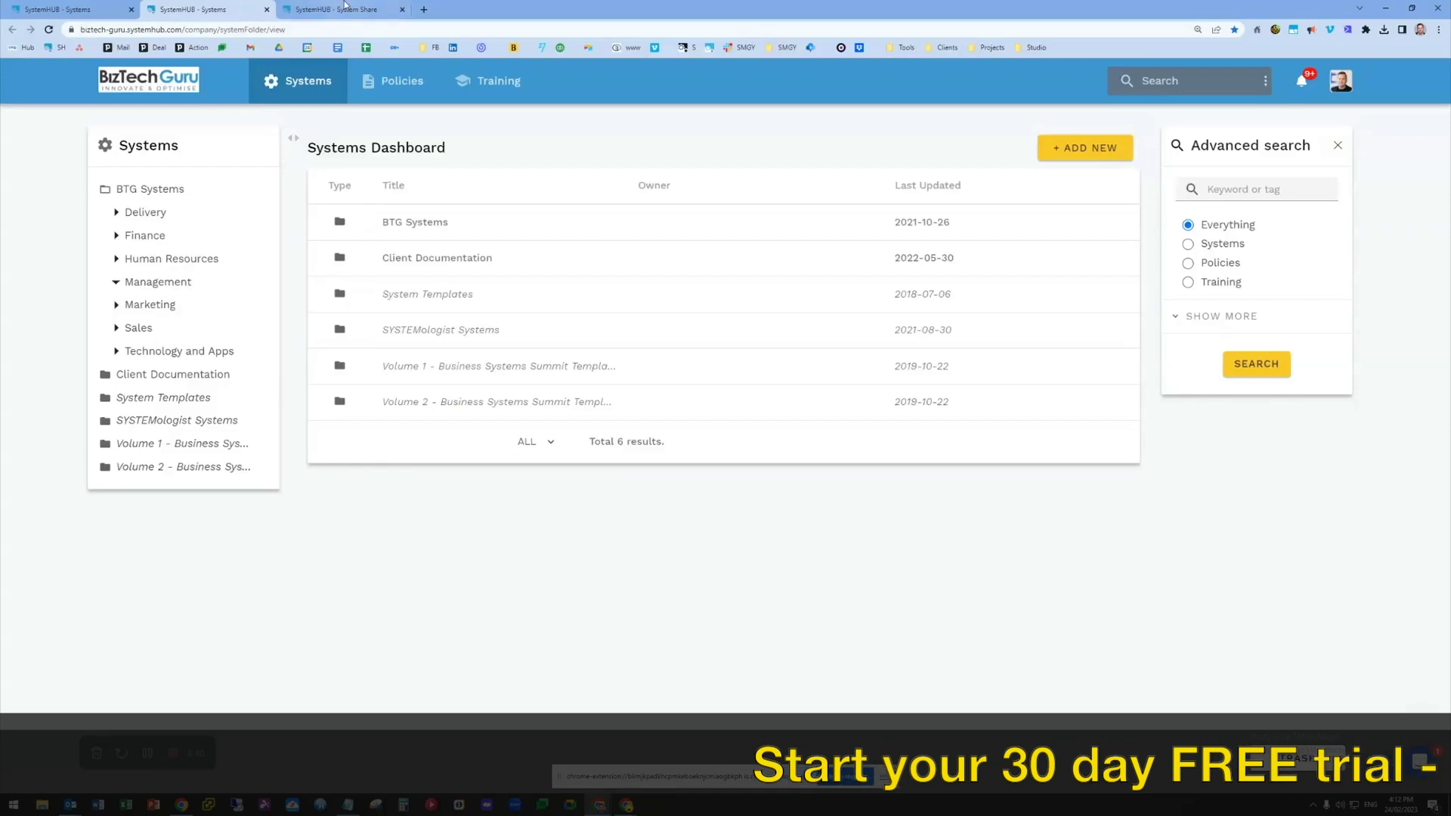
left_click(344, 10)
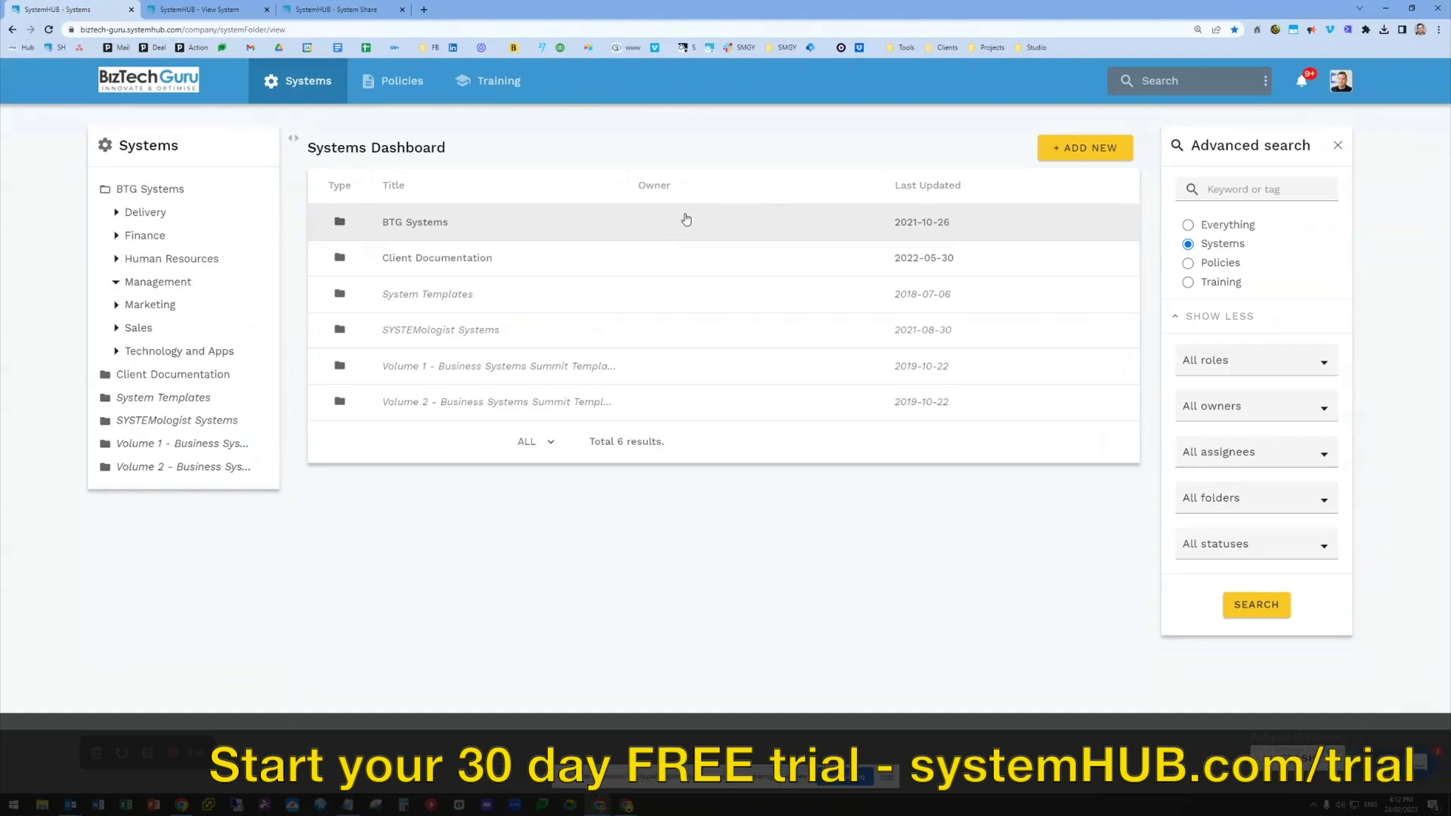
left_click(487, 81)
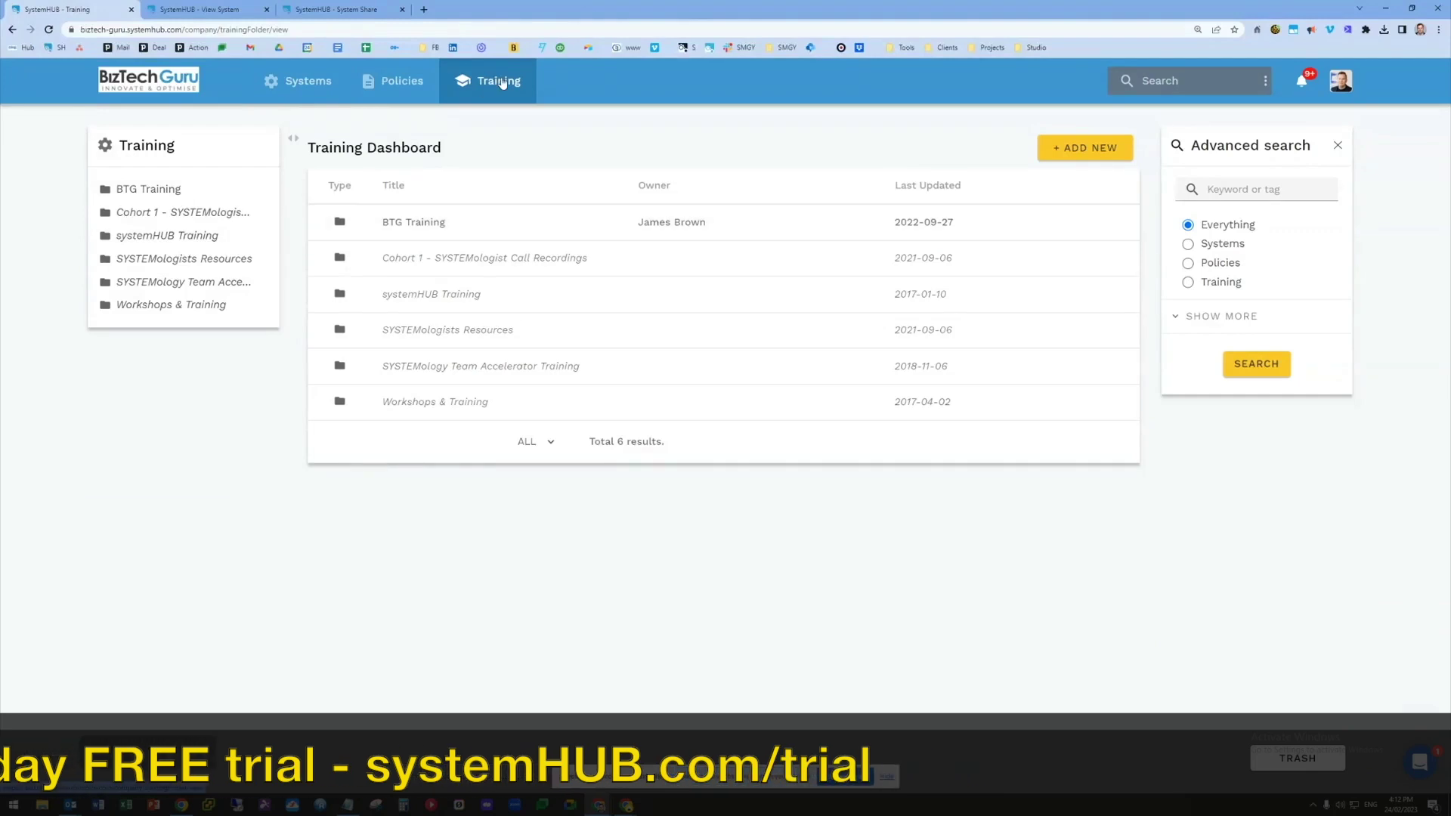
Inside the BTG Training folder, add a new training titled 'TEST'
left_click(341, 222)
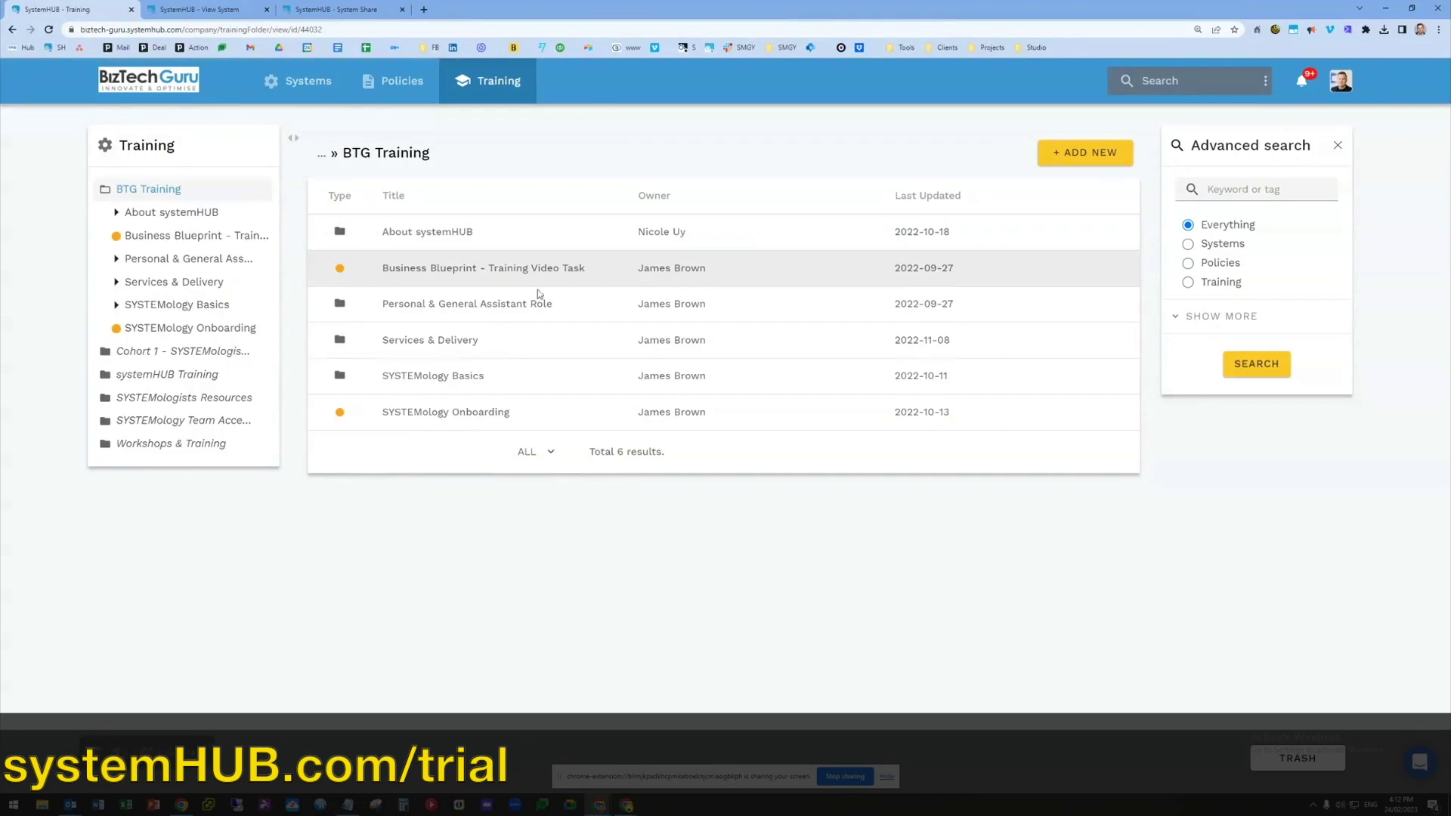
left_click(1088, 153)
left_click(1097, 192)
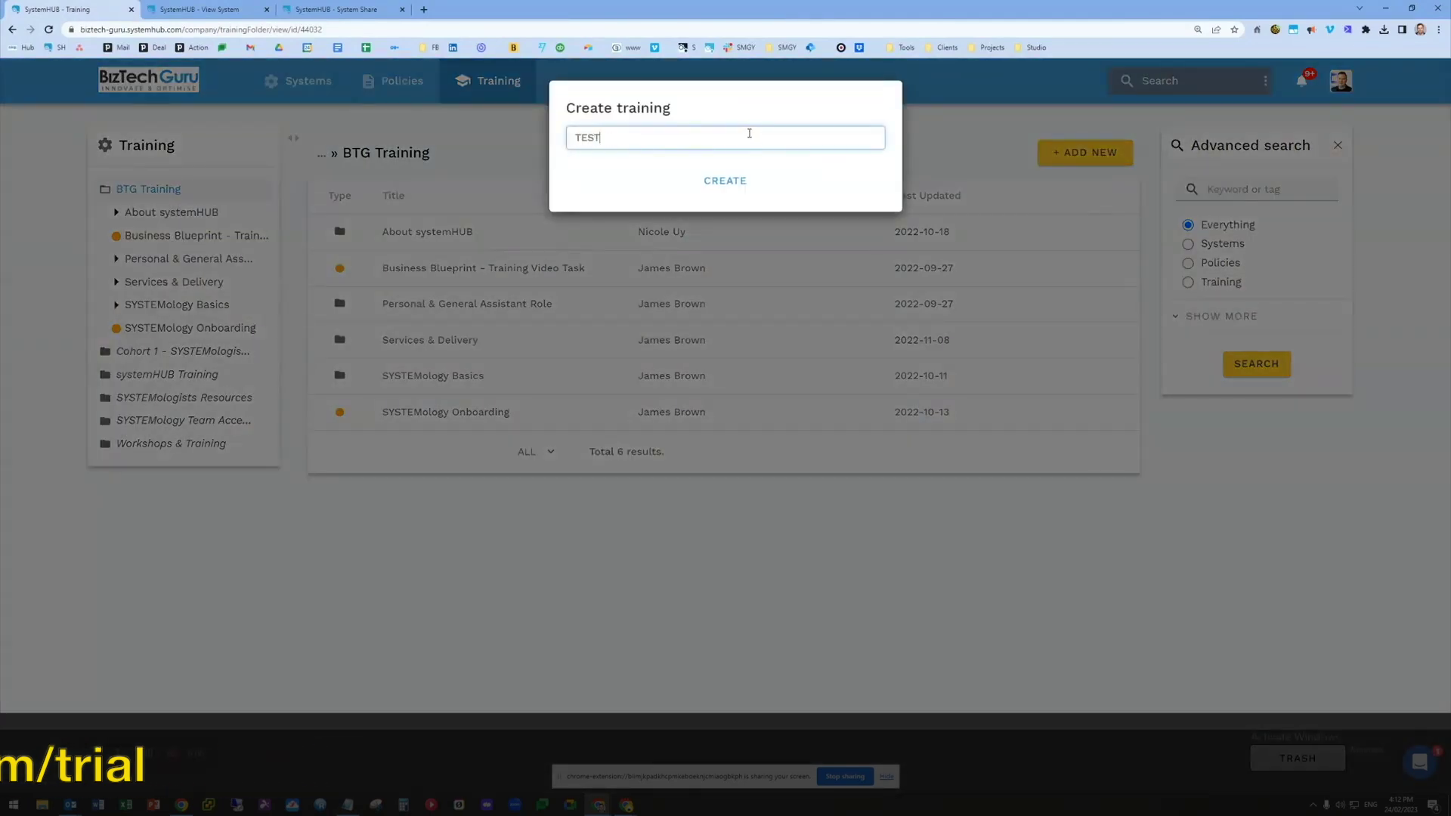
type("TEST")
key("Return")
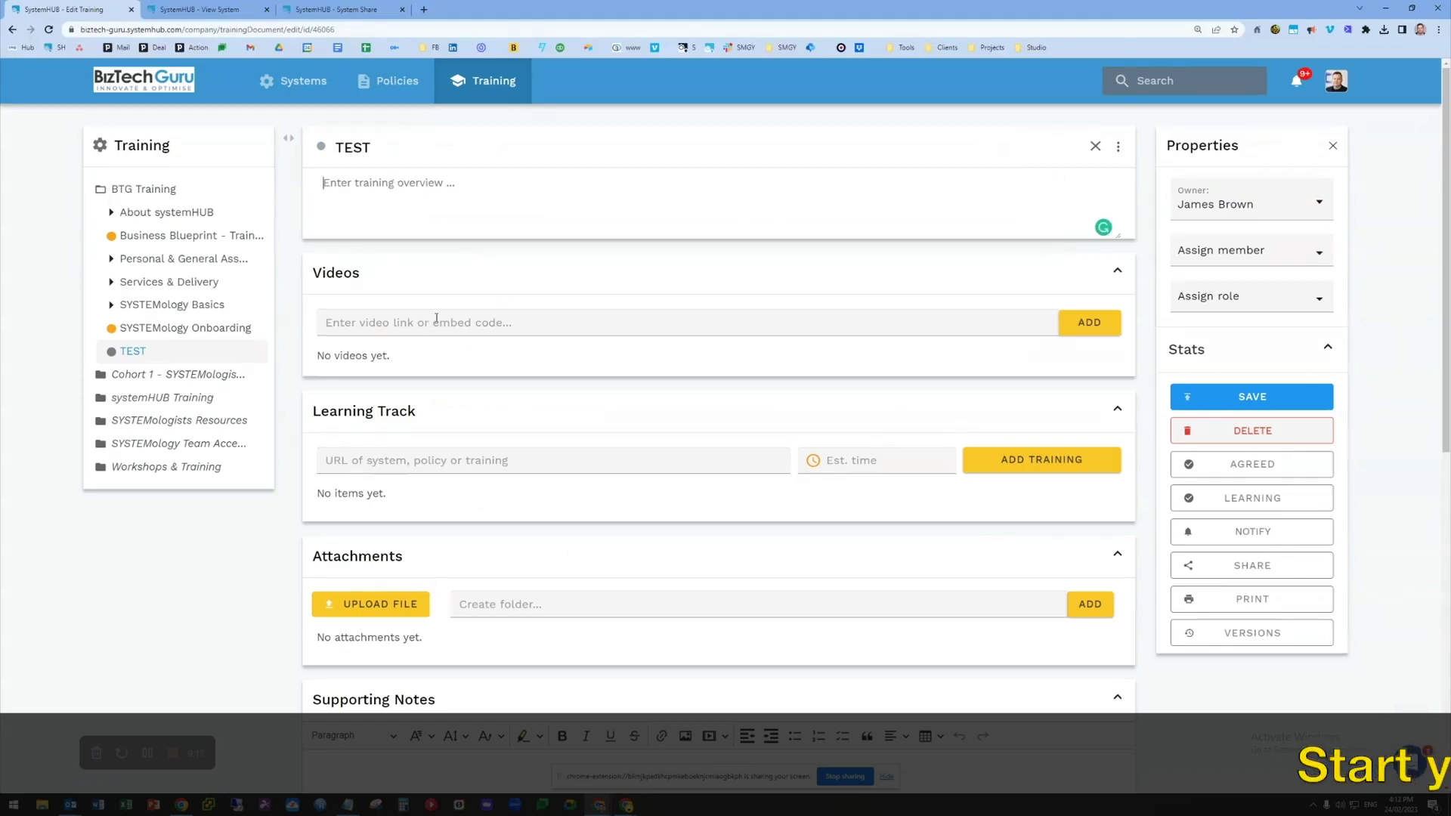
scroll(521, 361, "down", 1)
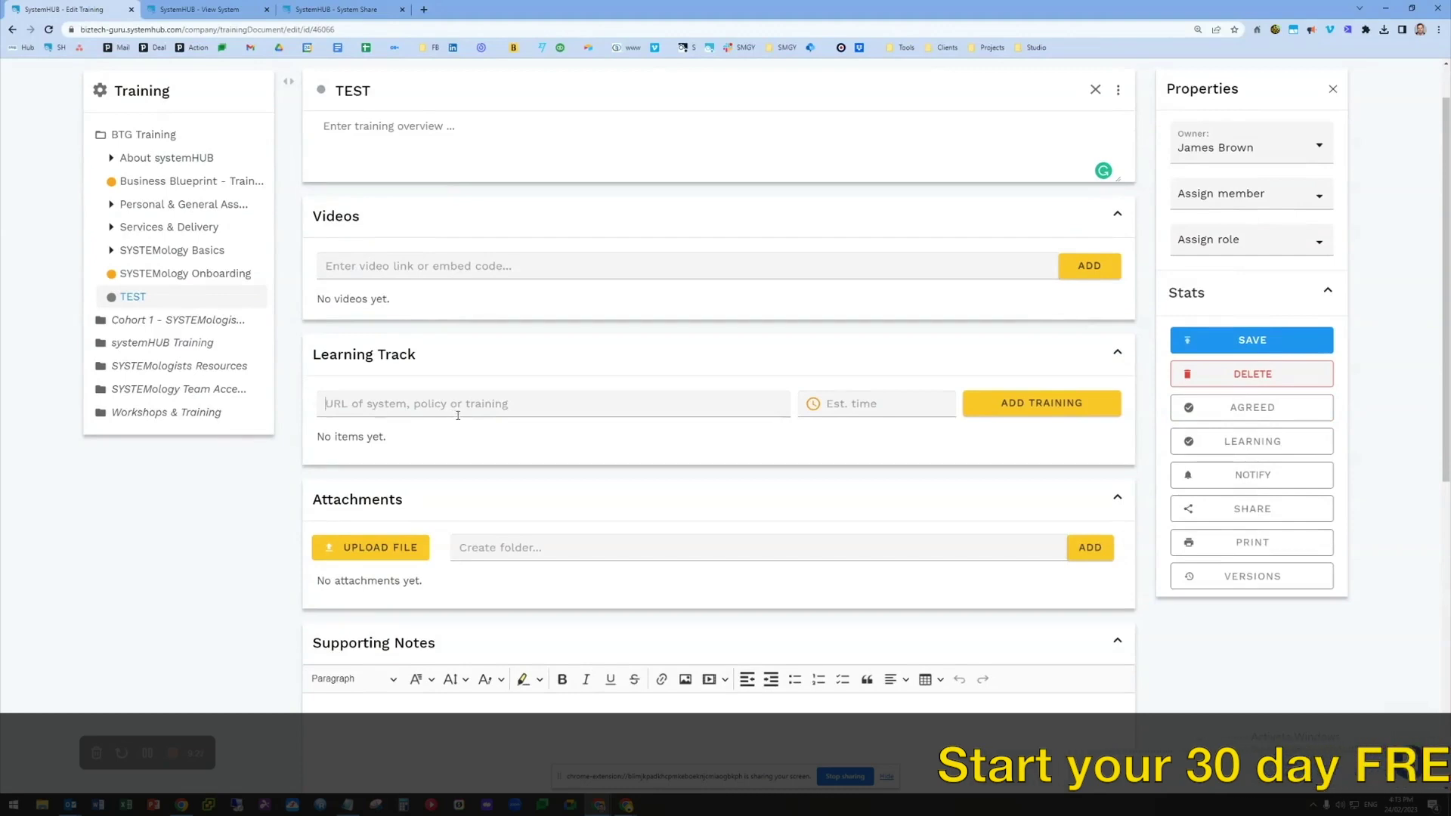
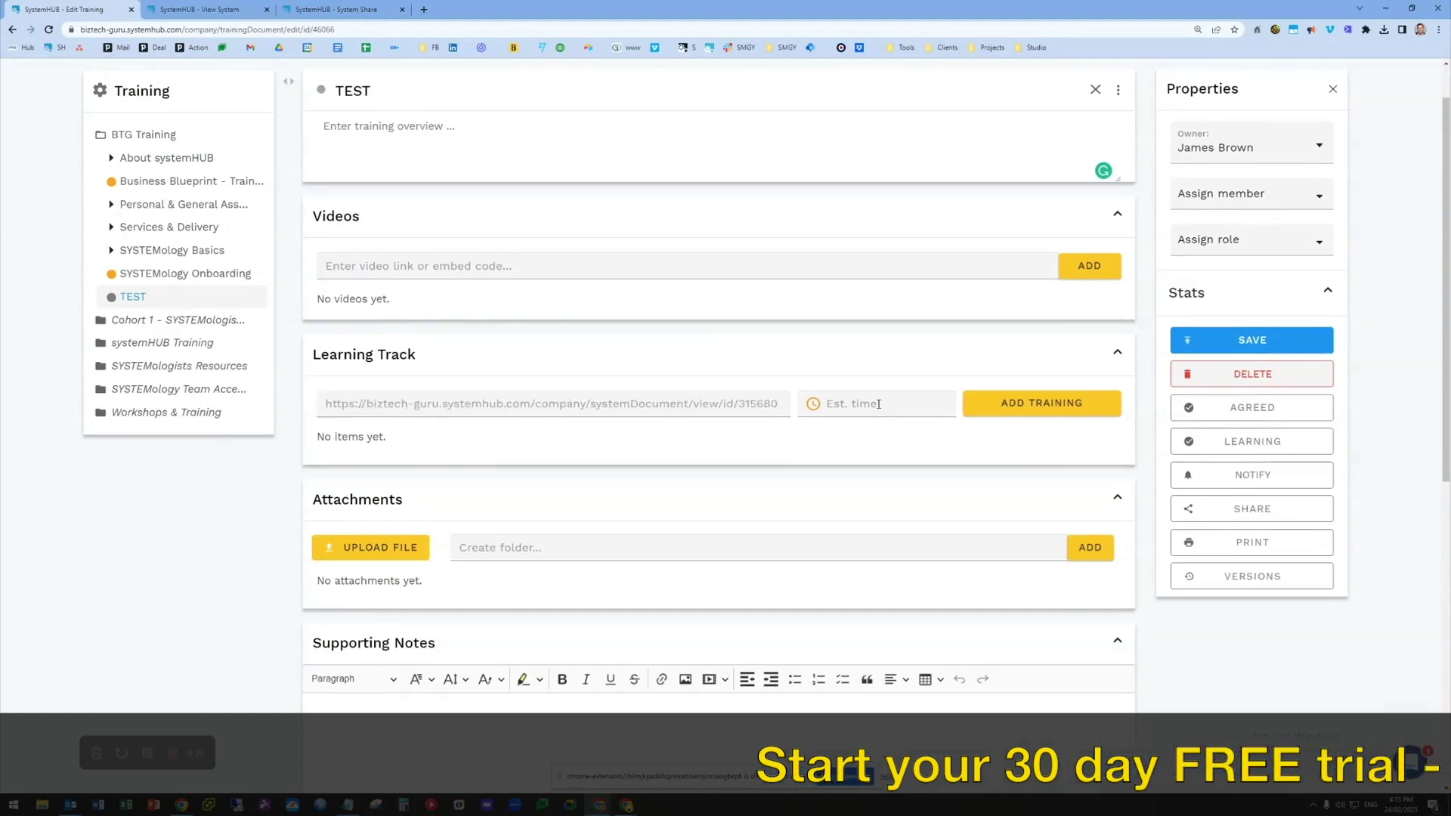
Add Post Meeting Tasks - All Programs to TEST's learning track with 30 estimated minutes and save
left_click(879, 403)
type("30")
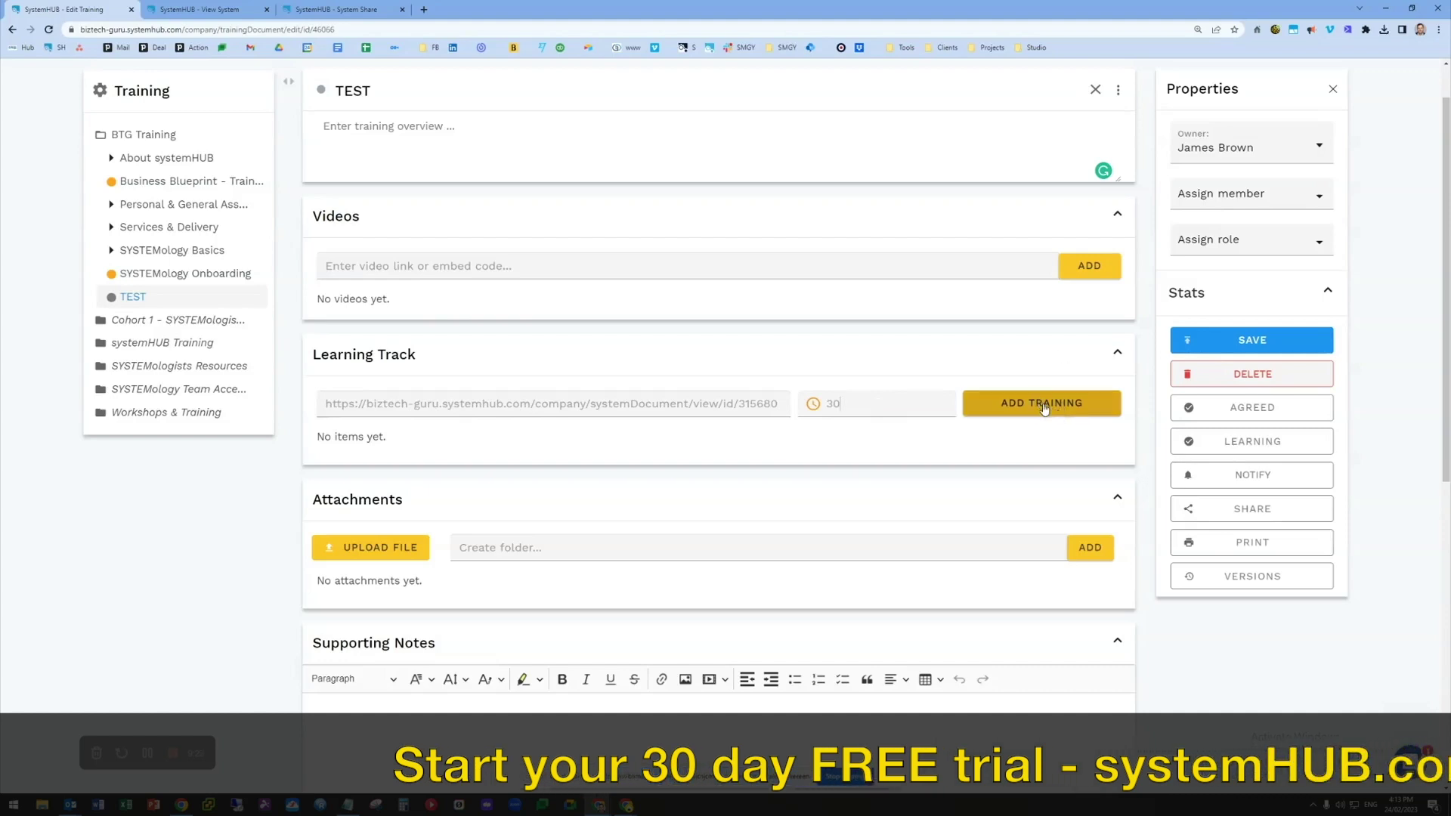
left_click(1044, 408)
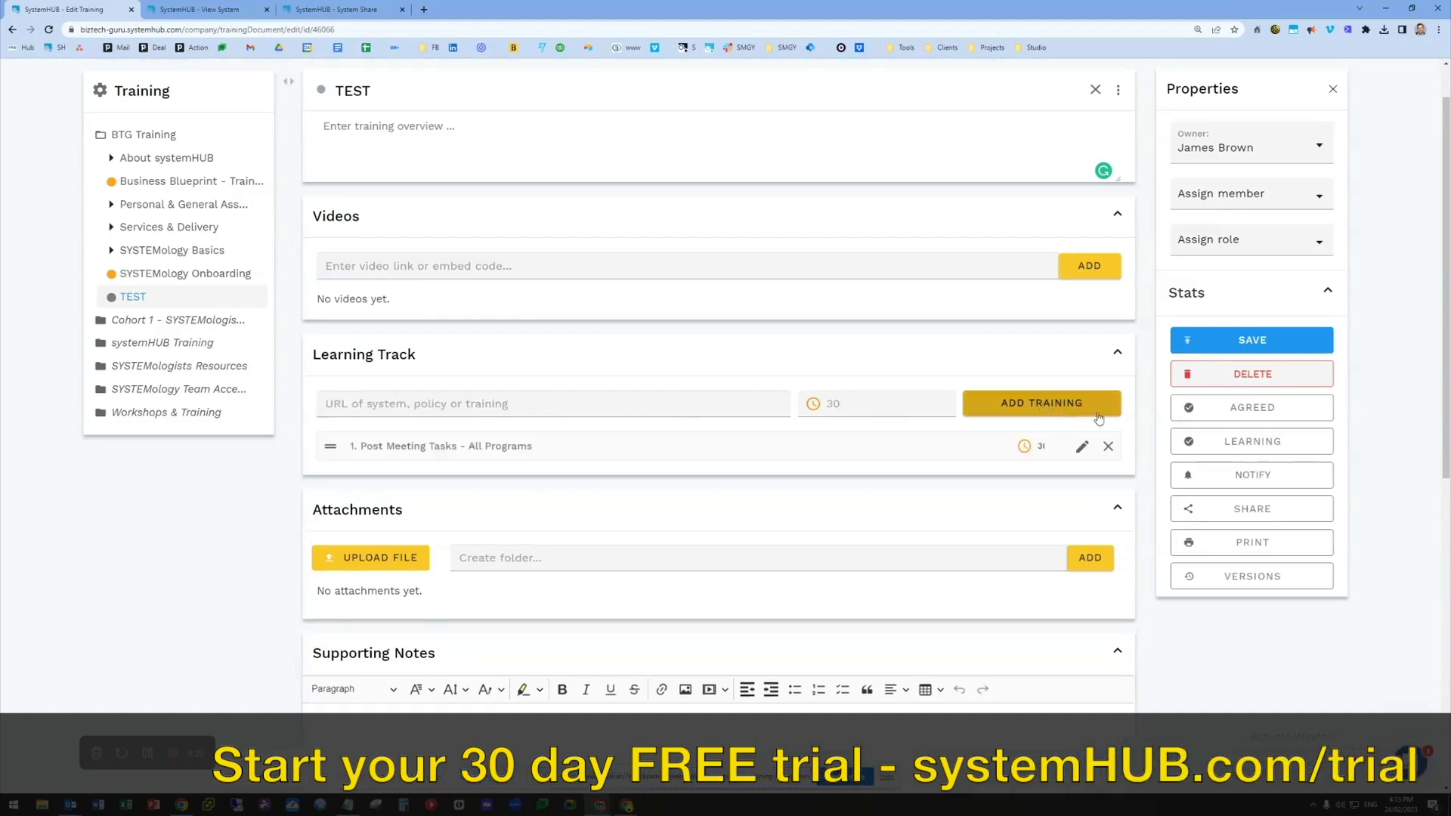
left_click(1250, 339)
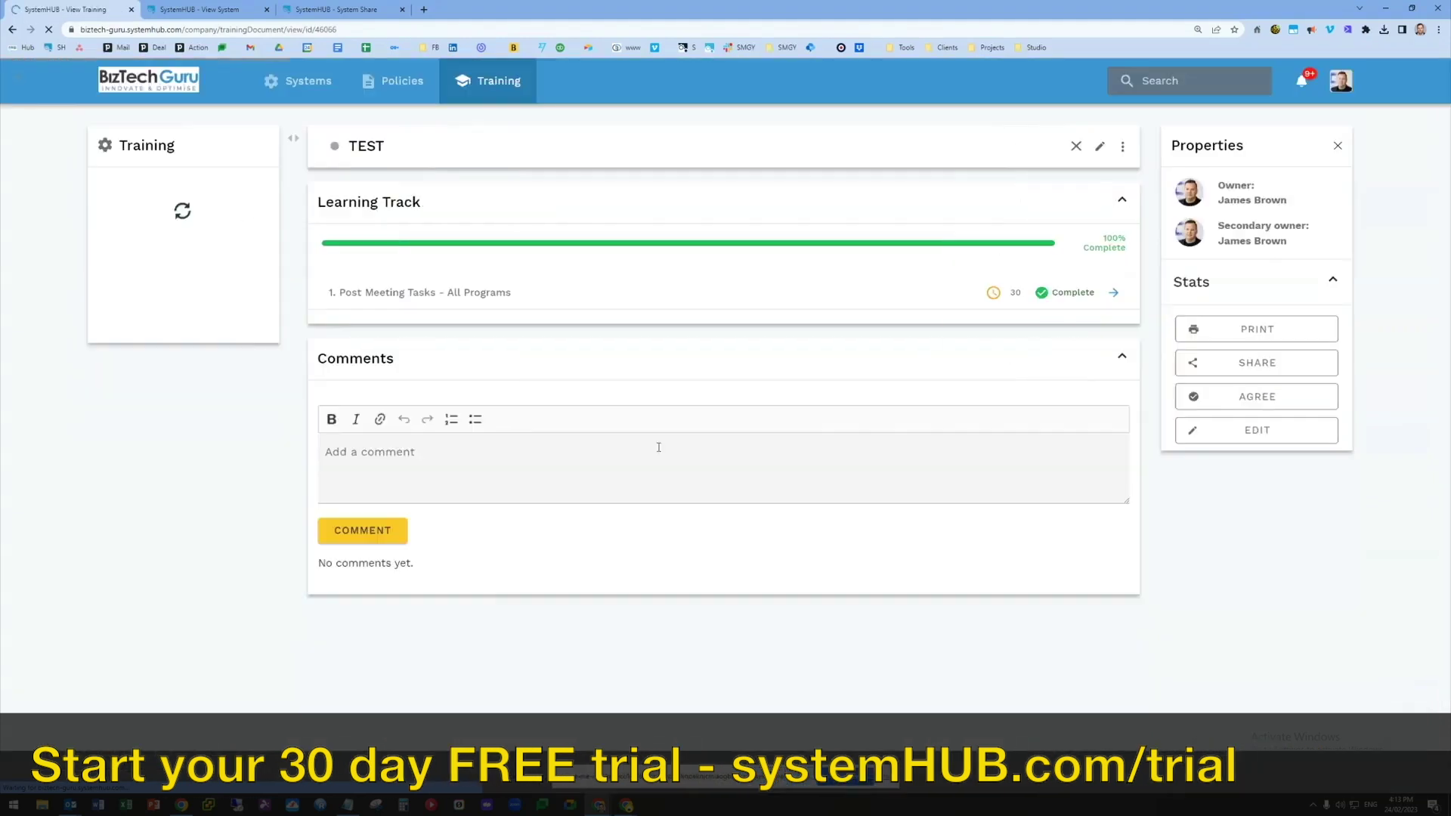